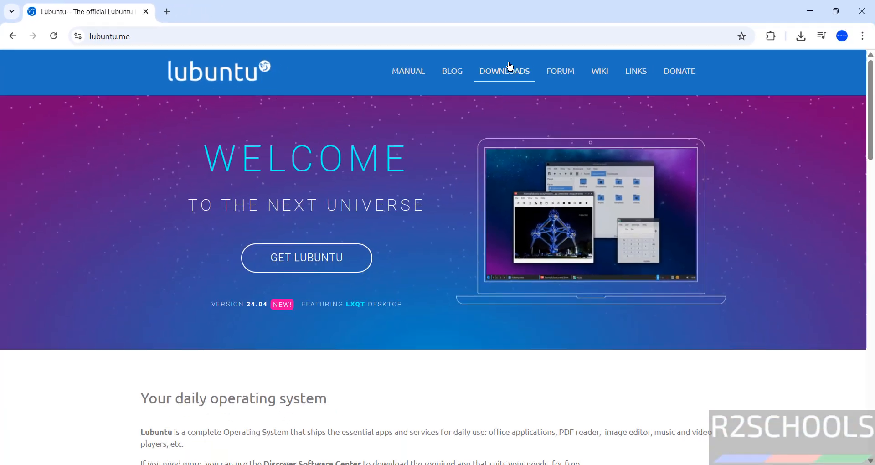
Open lubuntu.me's downloads page and start downloading the 25.10 Desktop 64-bit ISO
{"action": "left_click", "coordinate": [684, 93]}
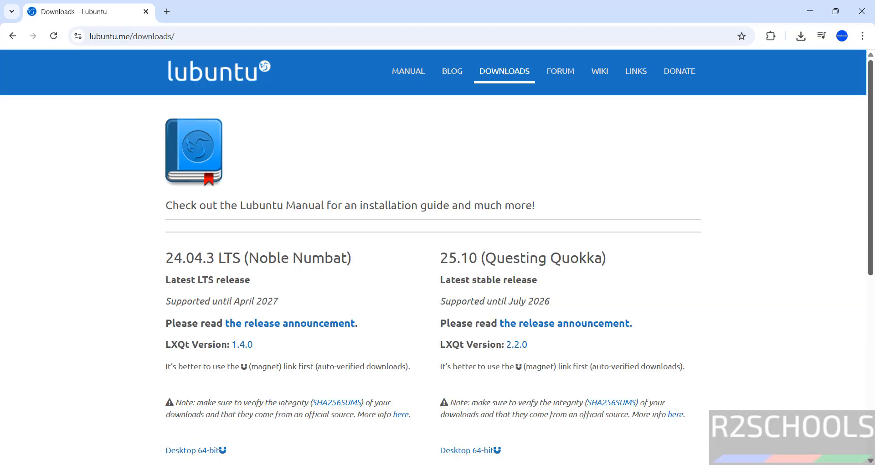
{"action": "scroll", "coordinate": [871, 164], "scroll_direction": "down", "scroll_amount": 2}
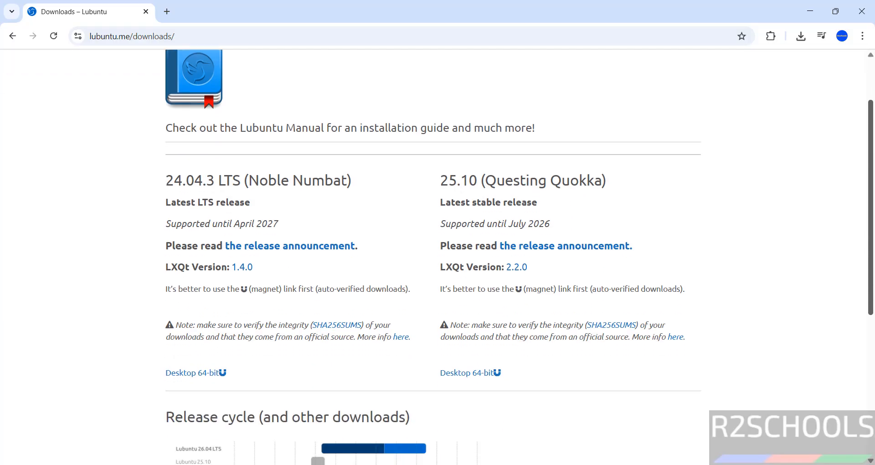
{"action": "left_click", "coordinate": [465, 379]}
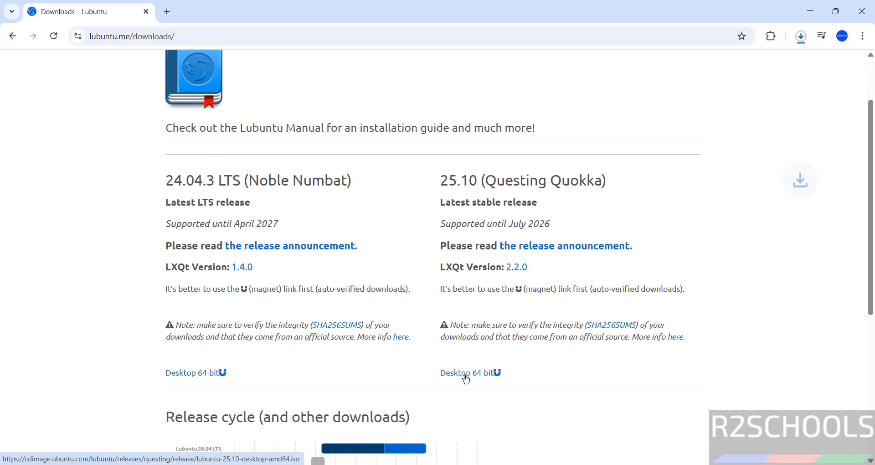
Cancel the duplicate lubuntu-25.10-desktop-amd64 (1).iso download and remove it from Chrome's download history
{"action": "key", "text": "ctrl+j"}
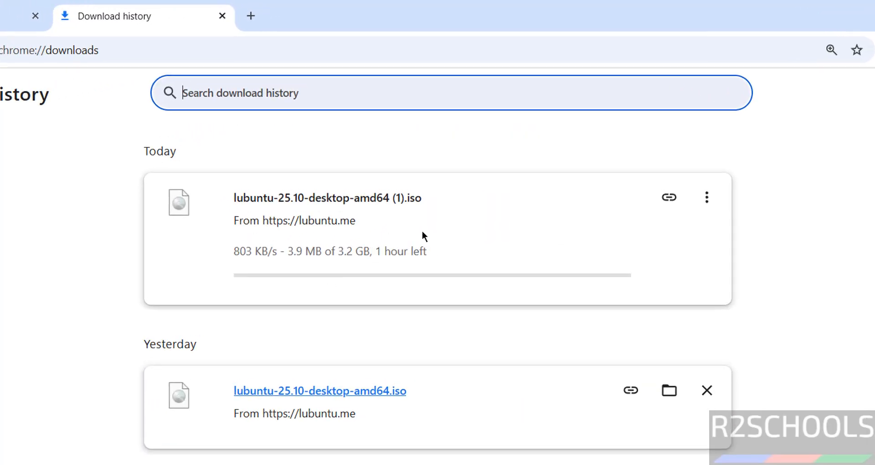
{"action": "left_click", "coordinate": [704, 197]}
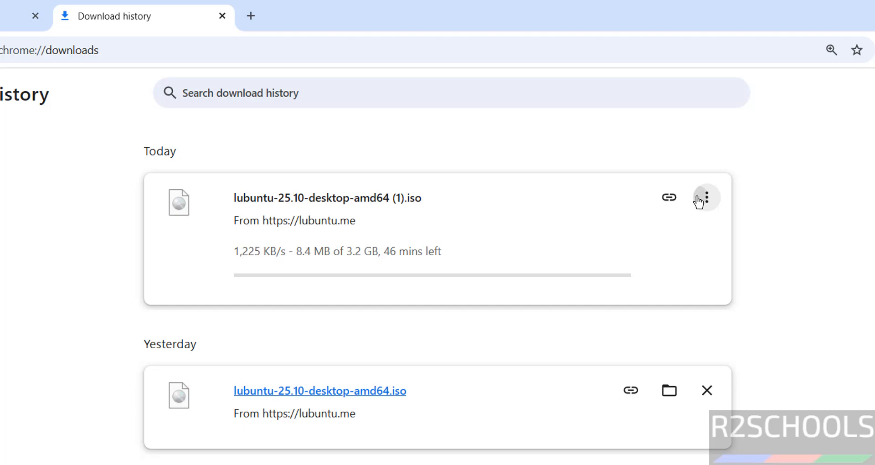
{"action": "left_click", "coordinate": [673, 233]}
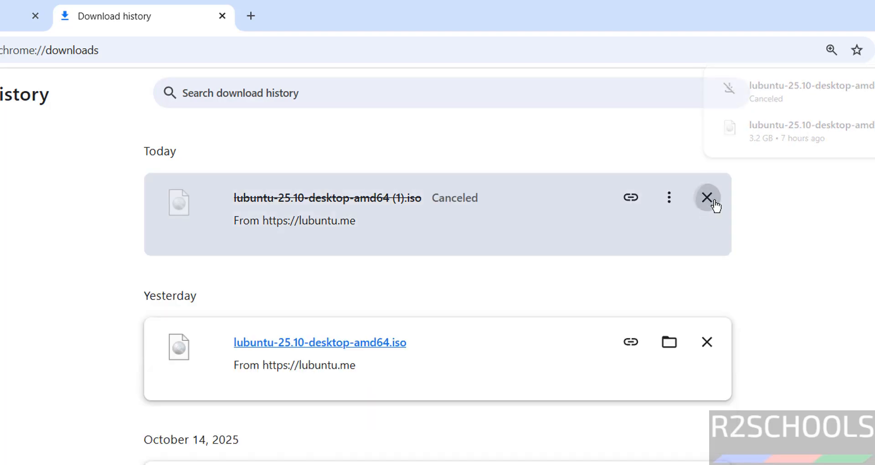
{"action": "left_click", "coordinate": [713, 202]}
{"action": "left_click_drag", "start_coordinate": [115, 276], "coordinate": [293, 274]}
{"action": "left_click", "coordinate": [293, 274]}
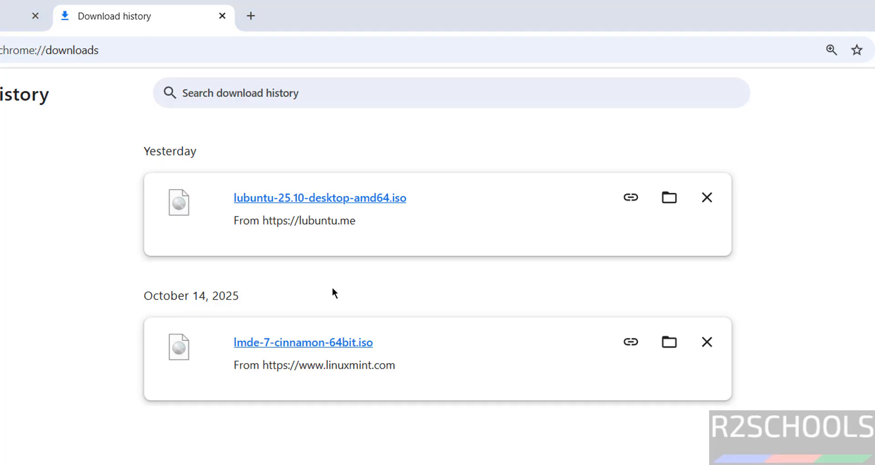
Launch Oracle VirtualBox from a Start menu search for 'virtua'
{"action": "key", "text": "super"}
{"action": "type", "text": "vi"}
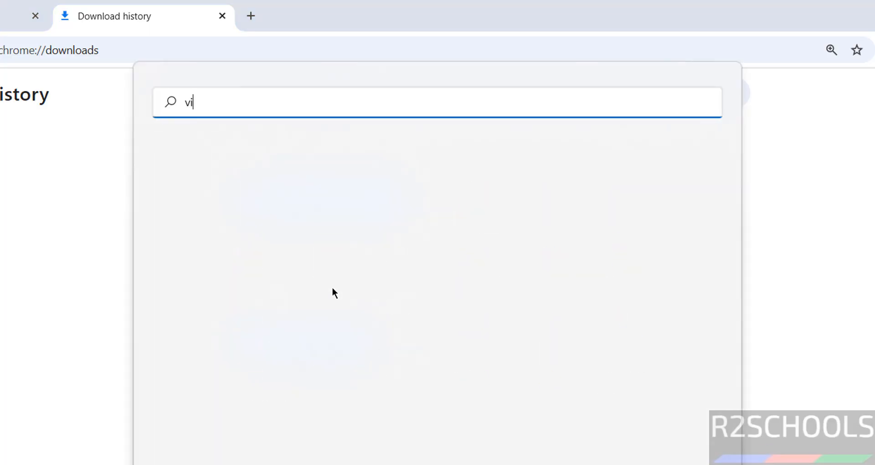
{"action": "type", "text": "rtua"}
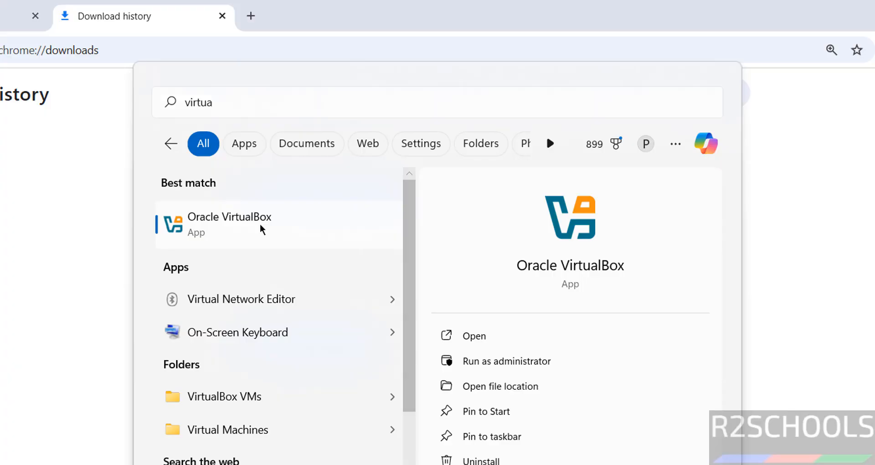
{"action": "left_click", "coordinate": [261, 229]}
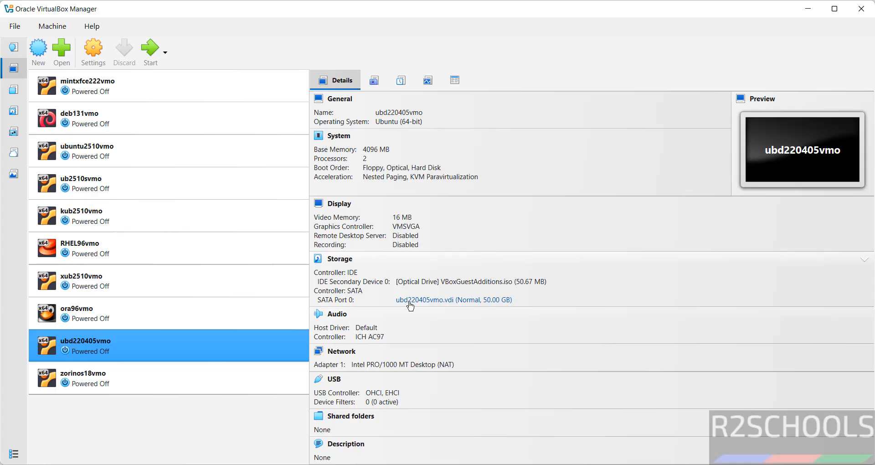
Start a new virtual machine from the Machine menu and name it lub2510vmo
{"action": "left_click", "coordinate": [51, 27]}
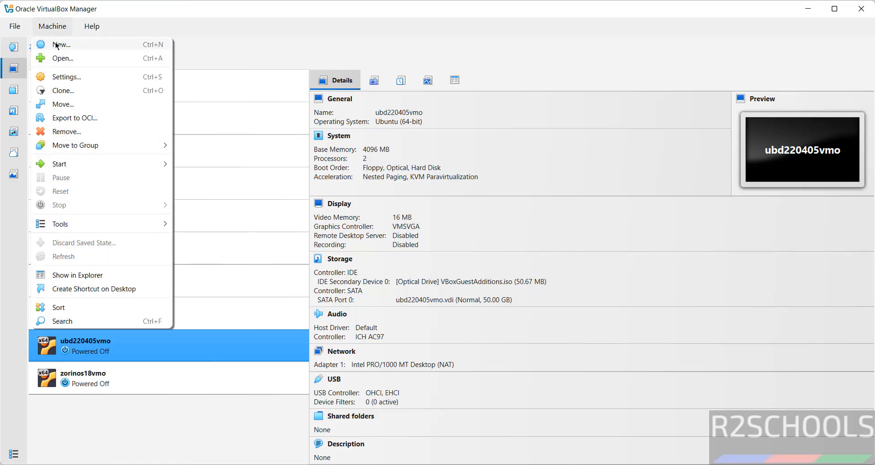
{"action": "left_click", "coordinate": [56, 46]}
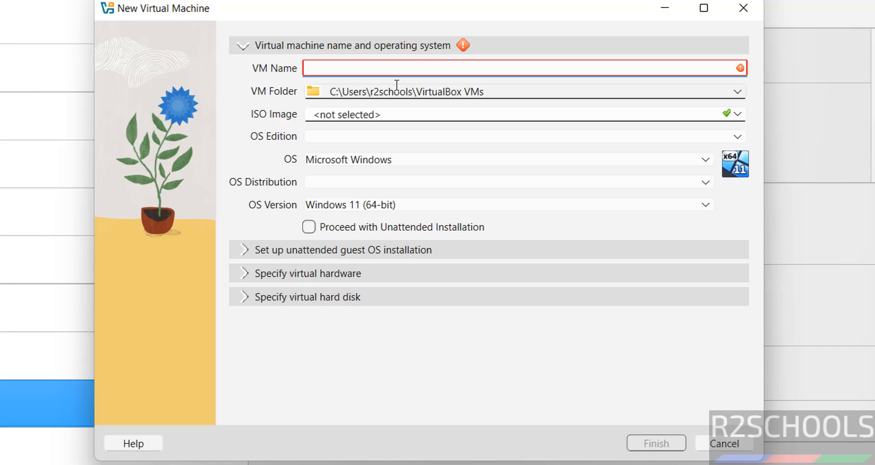
{"action": "type", "text": "l"}
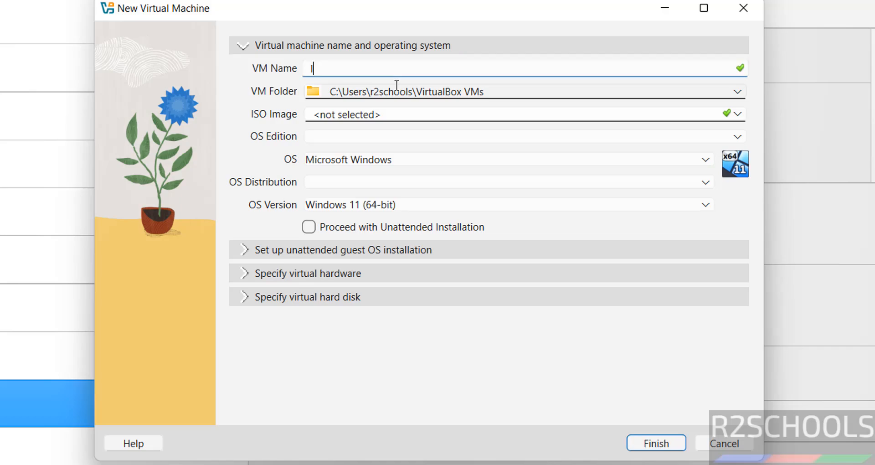
{"action": "type", "text": "ub2510"}
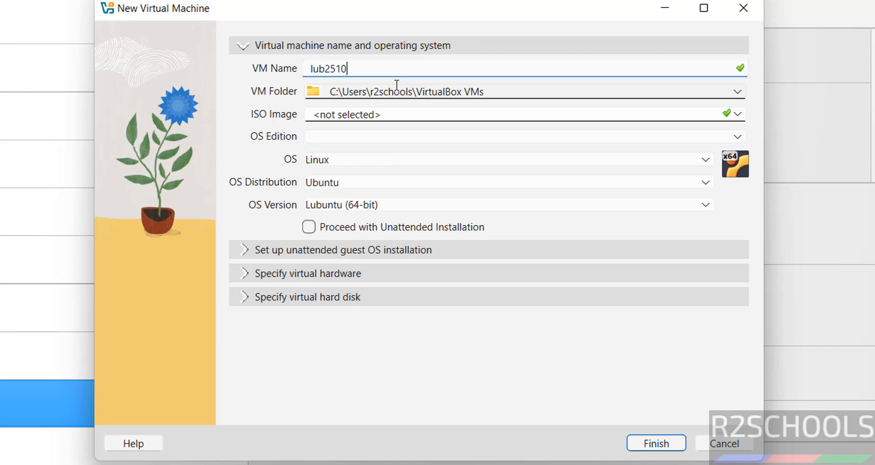
{"action": "type", "text": "vmo"}
{"action": "key", "text": "ctrl+a"}
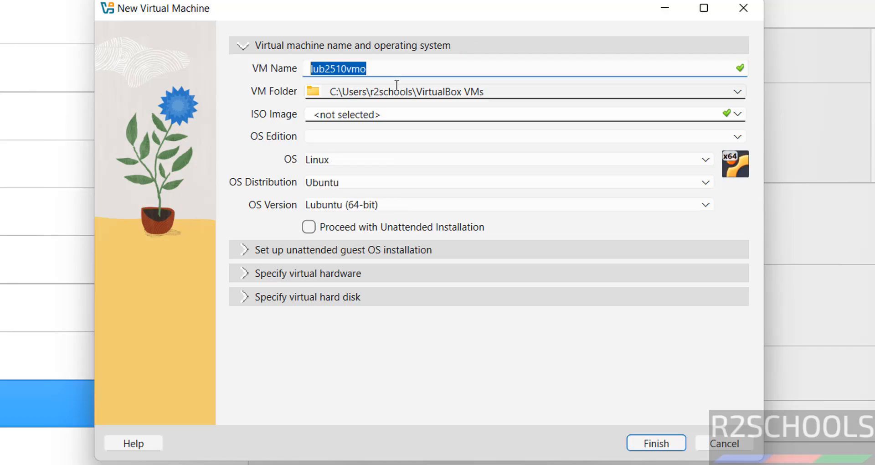
{"action": "left_click", "coordinate": [525, 90]}
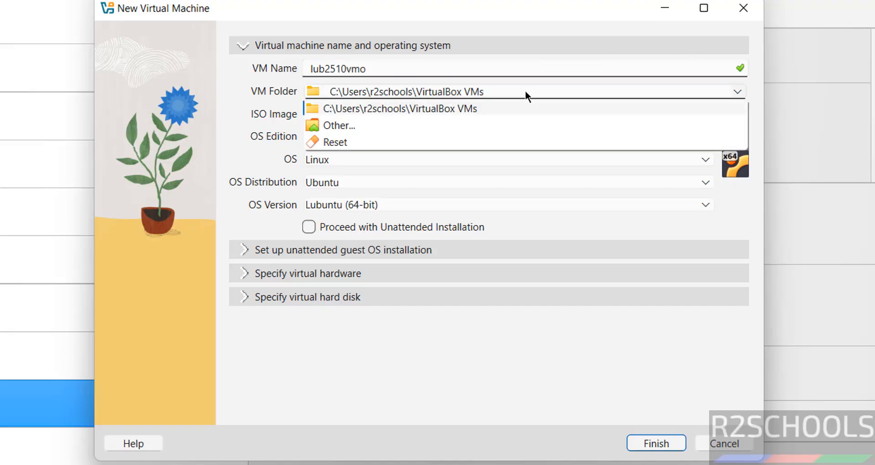
{"action": "left_click", "coordinate": [525, 90]}
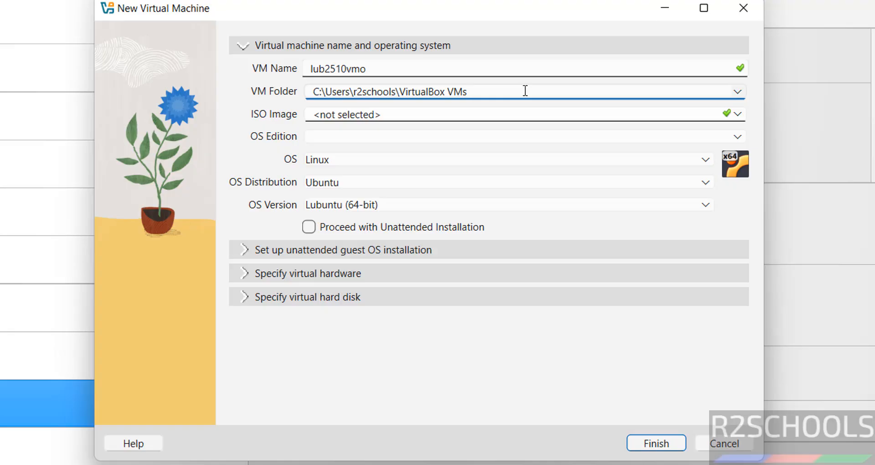
Create the folder E:\VMS\lub2510vmo and select it as the VM folder
{"action": "left_click", "coordinate": [737, 92]}
{"action": "left_click", "coordinate": [407, 121]}
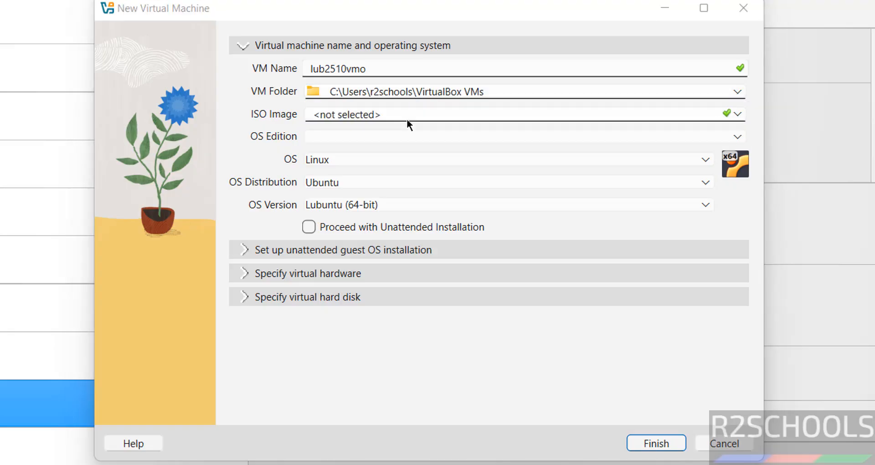
{"action": "left_click", "coordinate": [223, 242]}
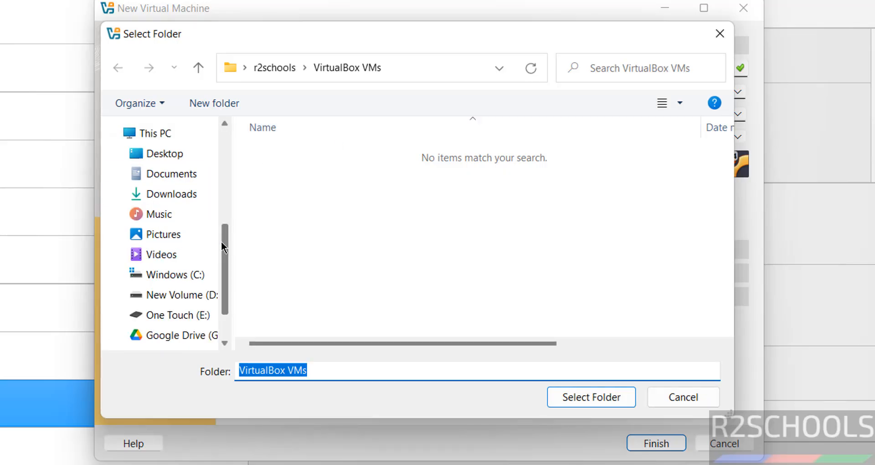
{"action": "left_click", "coordinate": [175, 315]}
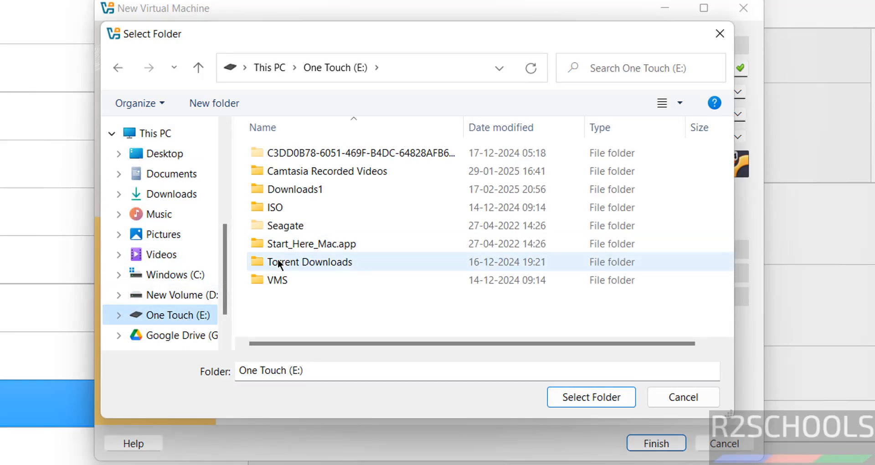
{"action": "double_click", "coordinate": [269, 279]}
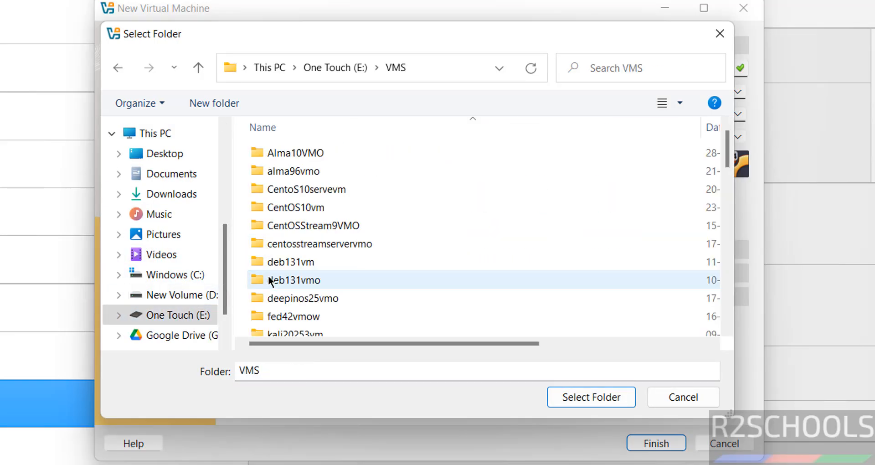
{"action": "left_click", "coordinate": [216, 100]}
{"action": "type", "text": "lub2510vmo"}
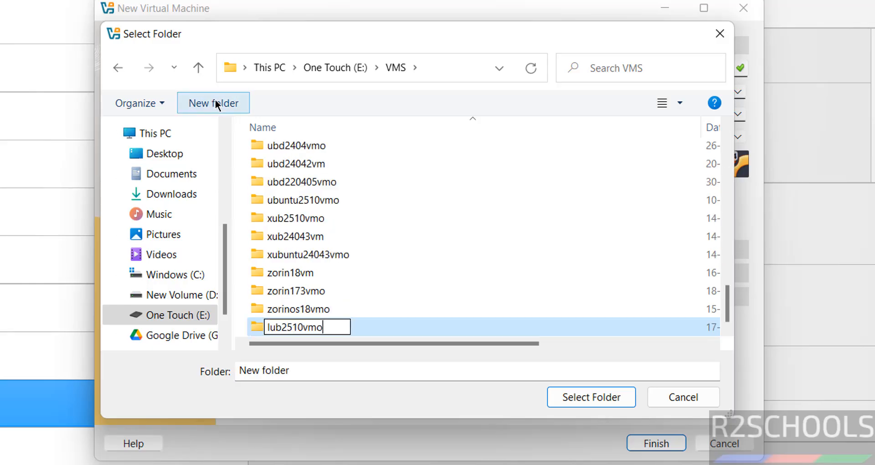
{"action": "key", "text": "Return"}
{"action": "left_click", "coordinate": [583, 394]}
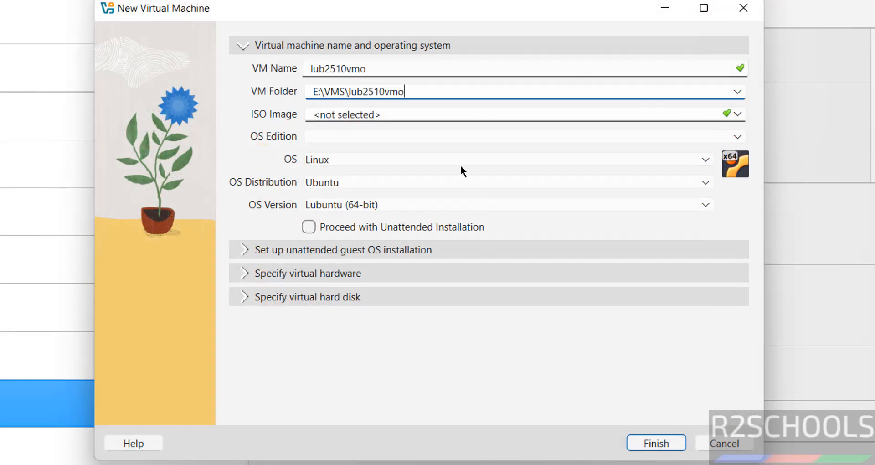
Attach lubuntu-25.10-desktop-amd64.iso as the new machine's ISO image
{"action": "left_click", "coordinate": [735, 113]}
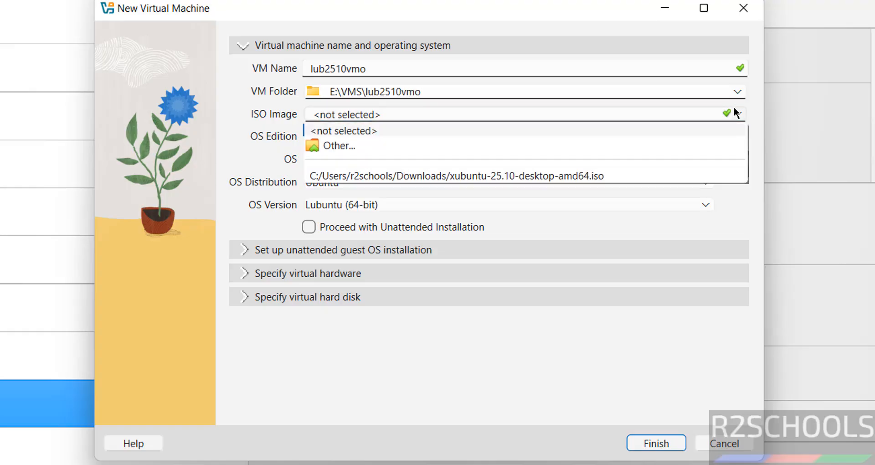
{"action": "left_click", "coordinate": [390, 146]}
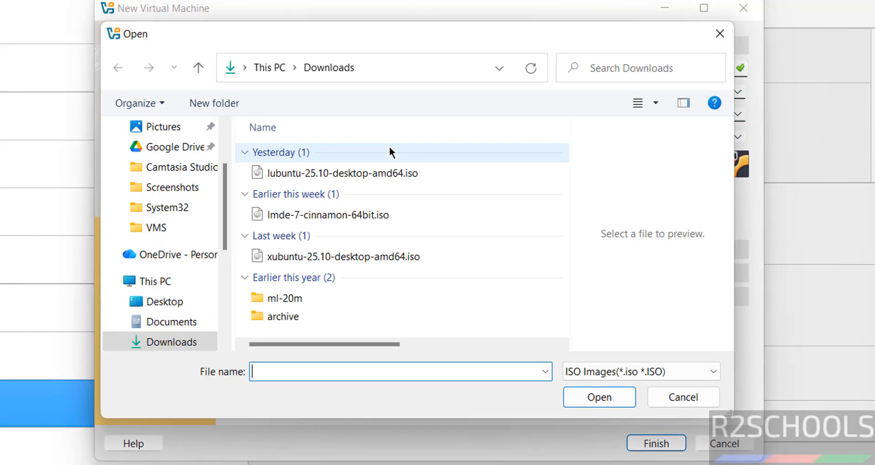
{"action": "left_click", "coordinate": [338, 175]}
{"action": "left_click", "coordinate": [599, 397]}
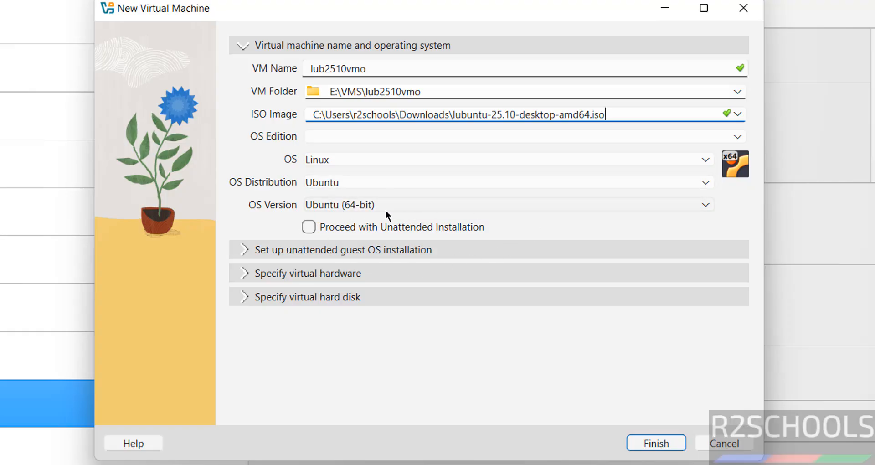
Give the virtual machine 4096 MB base memory and 2 processors
{"action": "left_click", "coordinate": [398, 276]}
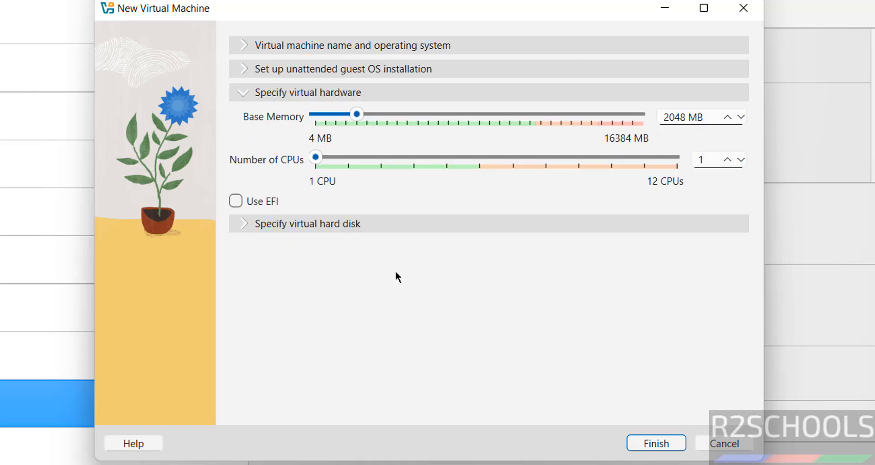
{"action": "double_click", "coordinate": [666, 117]}
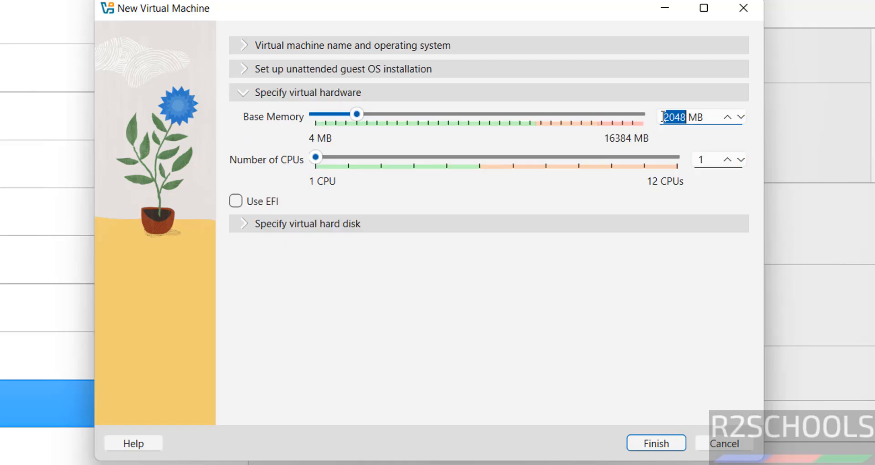
{"action": "type", "text": "4096"}
{"action": "key", "text": "Tab"}
{"action": "type", "text": "2"}
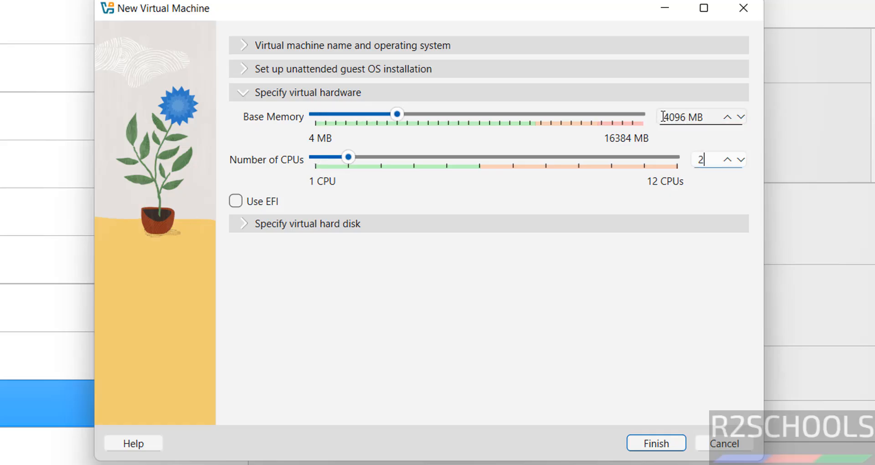
Set the virtual hard disk to 50 GB and finish creating lub2510vmo
{"action": "left_click", "coordinate": [457, 223]}
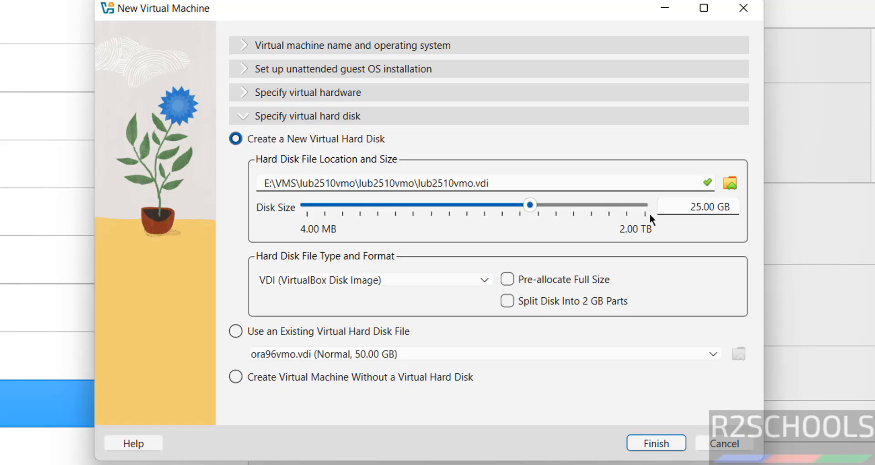
{"action": "double_click", "coordinate": [677, 209]}
{"action": "type", "text": "50"}
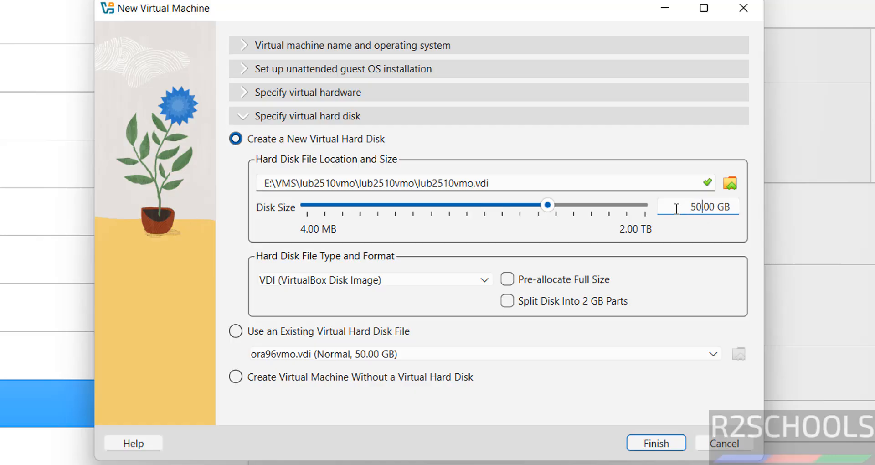
{"action": "left_click", "coordinate": [655, 444]}
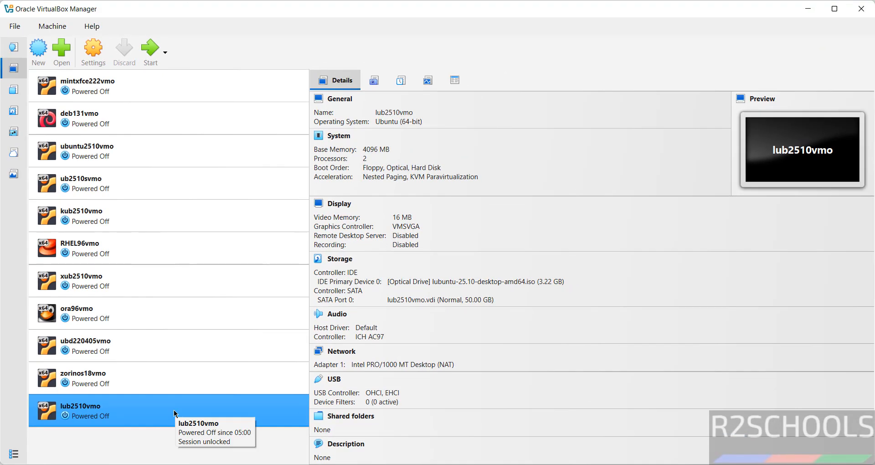
Bring up lub2510vmo's context menu and reveal its Start submenu options
{"action": "right_click", "coordinate": [83, 407]}
{"action": "left_click", "coordinate": [96, 52]}
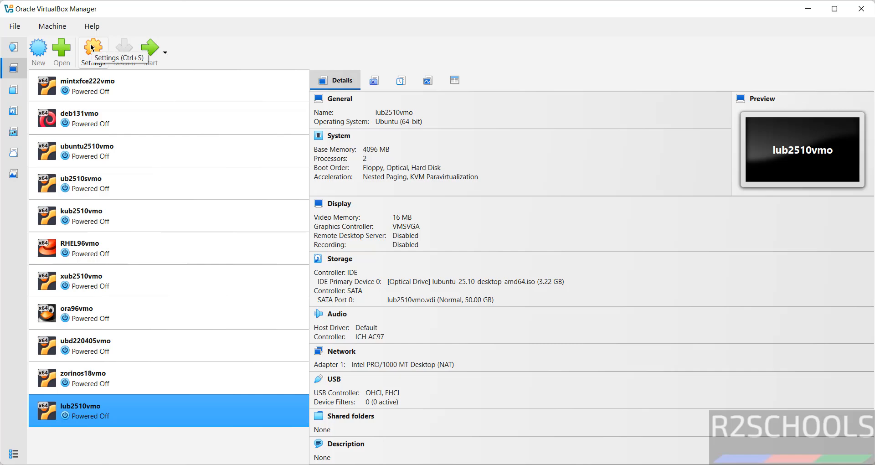
{"action": "left_click", "coordinate": [63, 30]}
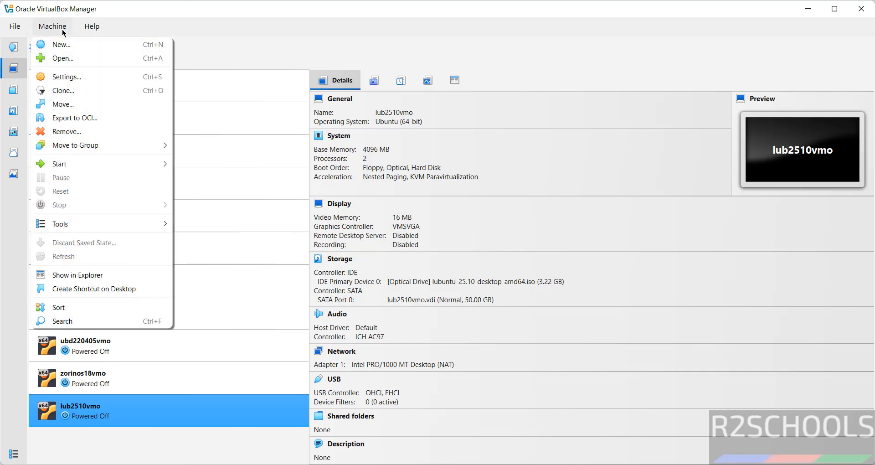
{"action": "left_click", "coordinate": [259, 44]}
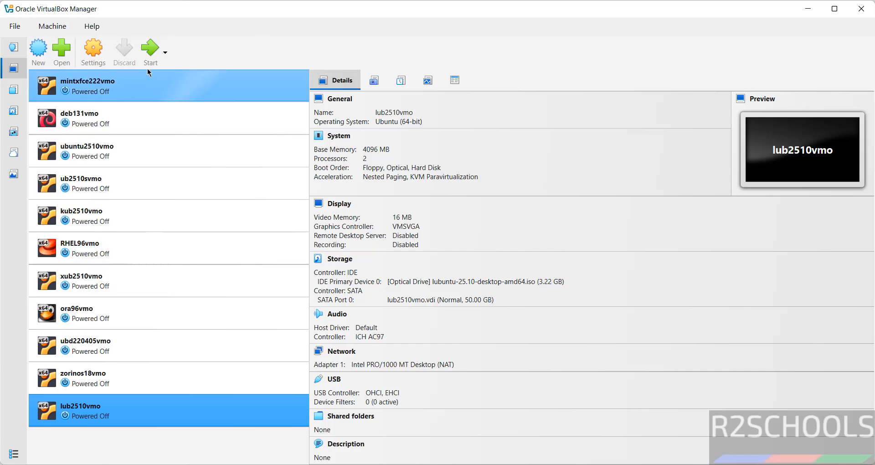
{"action": "right_click", "coordinate": [106, 410]}
{"action": "mouse_move", "coordinate": [187, 267]}
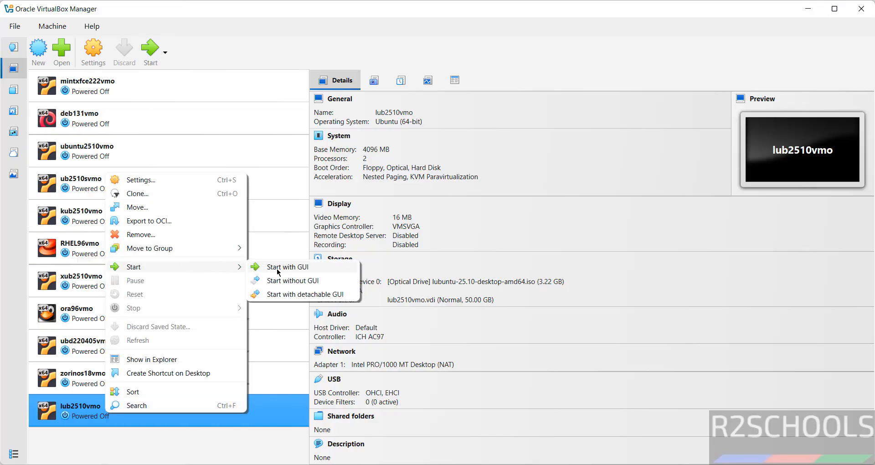
Start lub2510vmo maximized and boot the 'Try or Install Lubuntu' GRUB entry
{"action": "left_click", "coordinate": [150, 50]}
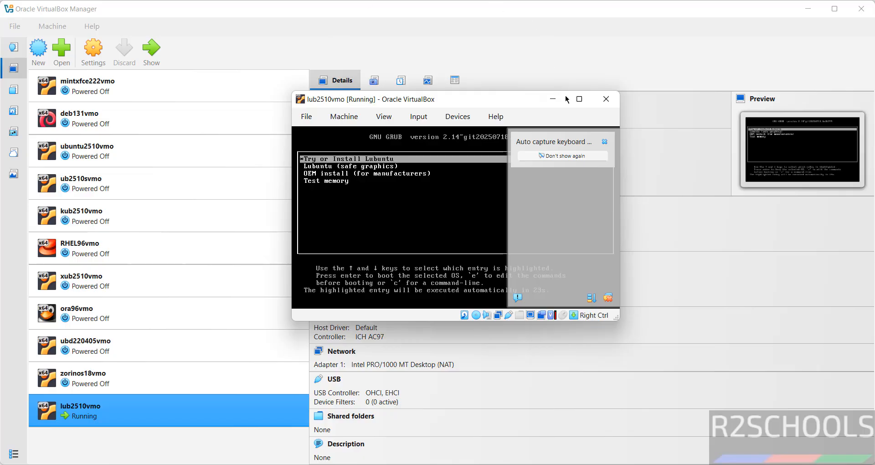
{"action": "left_click", "coordinate": [580, 98]}
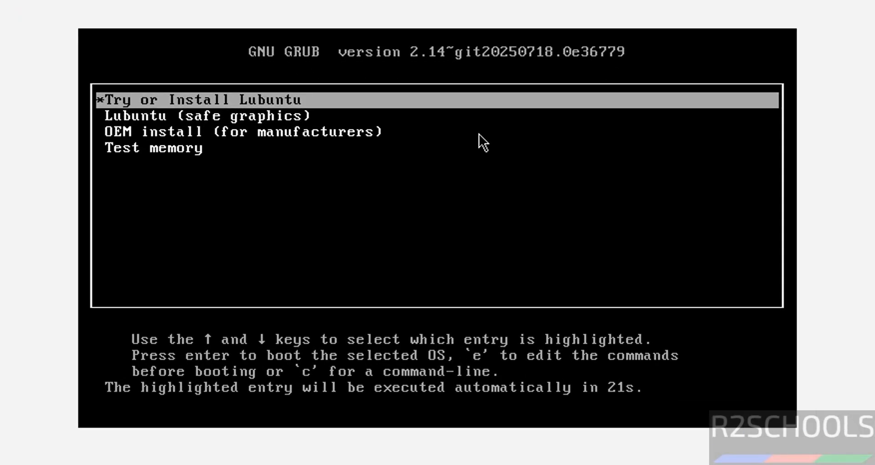
{"action": "key", "text": "Down"}
{"action": "key", "text": "Up"}
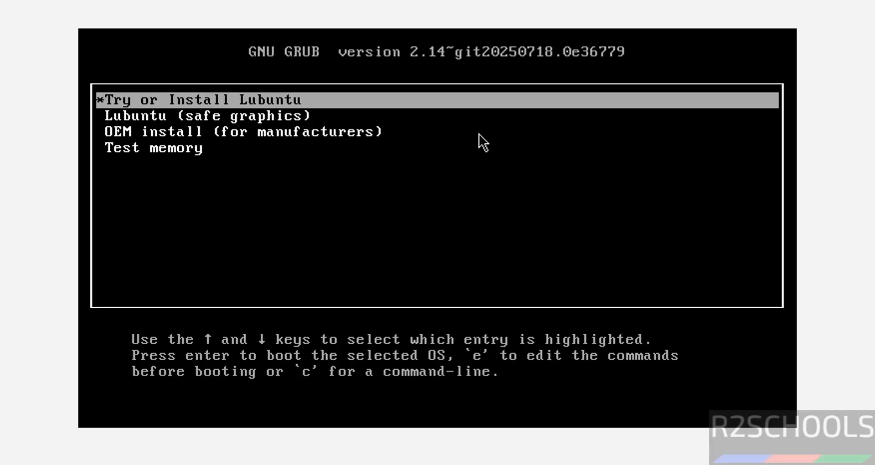
{"action": "key", "text": "Return"}
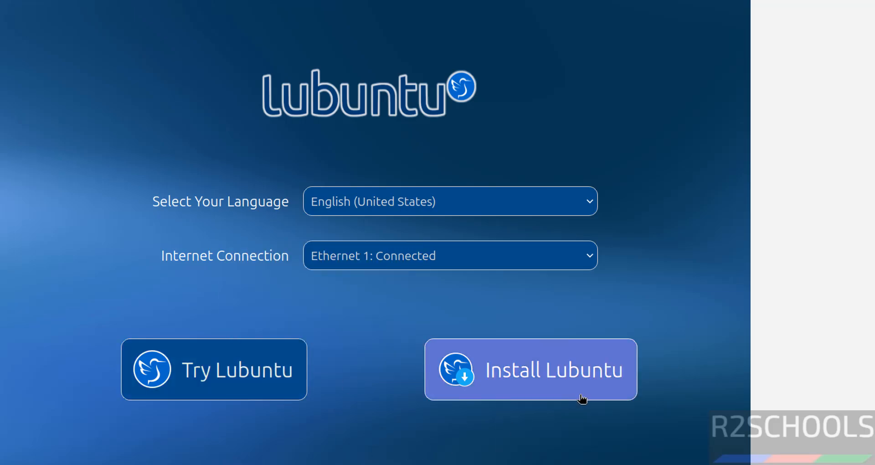
Begin installing Lubuntu with American English as the installer language
{"action": "left_click", "coordinate": [527, 362]}
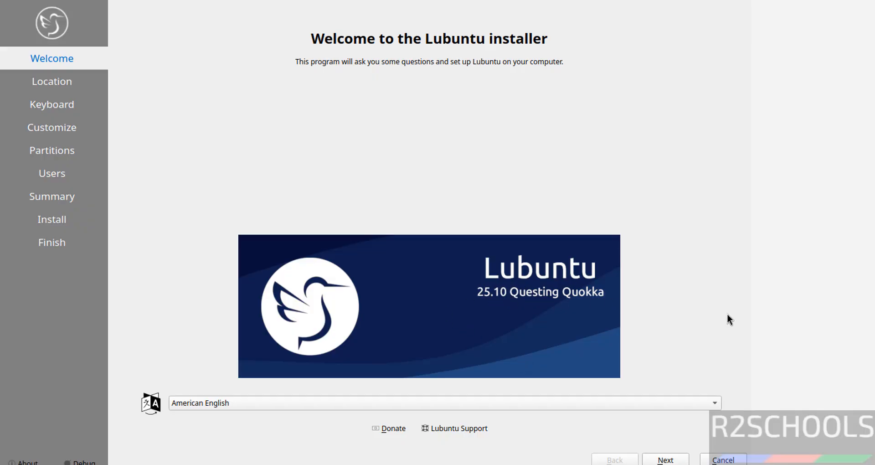
{"action": "left_click", "coordinate": [352, 404]}
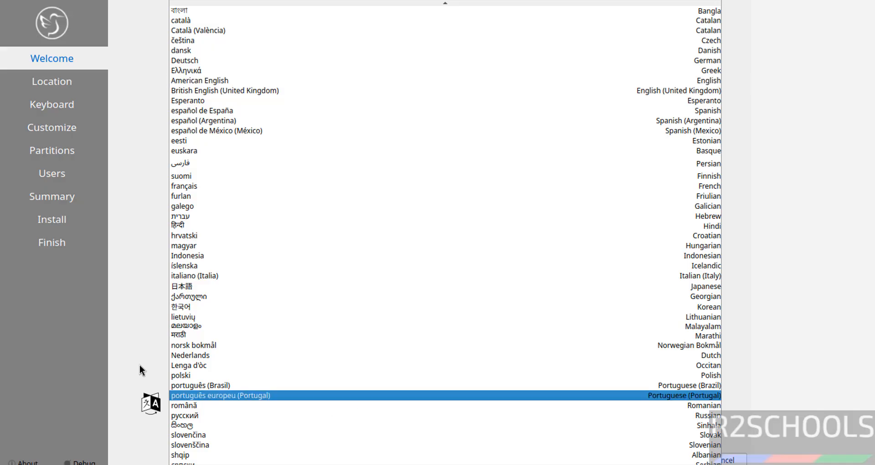
{"action": "left_click", "coordinate": [128, 345]}
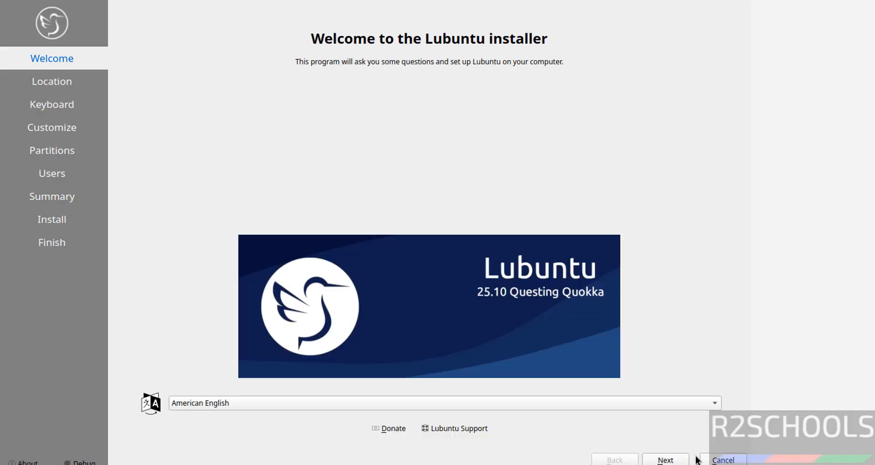
{"action": "left_click", "coordinate": [678, 462]}
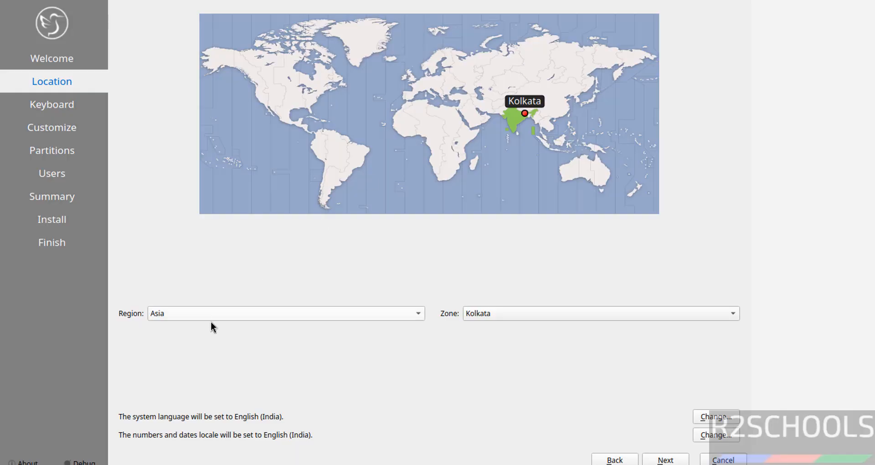
Accept the Asia/Kolkata location and default English (US) keyboard layout
{"action": "left_click", "coordinate": [374, 312]}
{"action": "left_click", "coordinate": [555, 363]}
{"action": "left_click", "coordinate": [666, 460]}
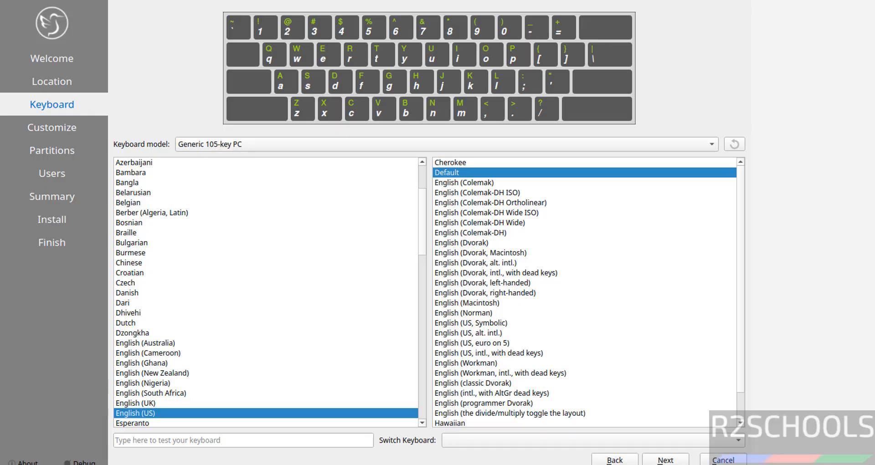
{"action": "left_click", "coordinate": [668, 460]}
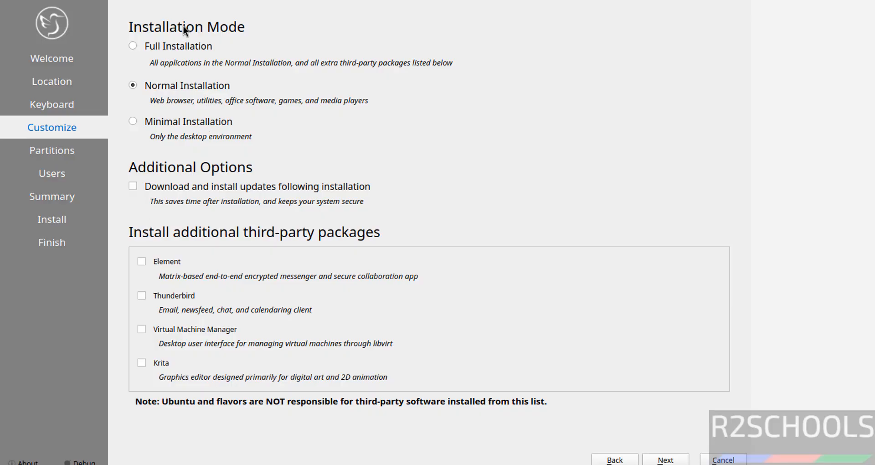
Choose Normal Installation after comparing the full and minimal options
{"action": "left_click", "coordinate": [165, 43]}
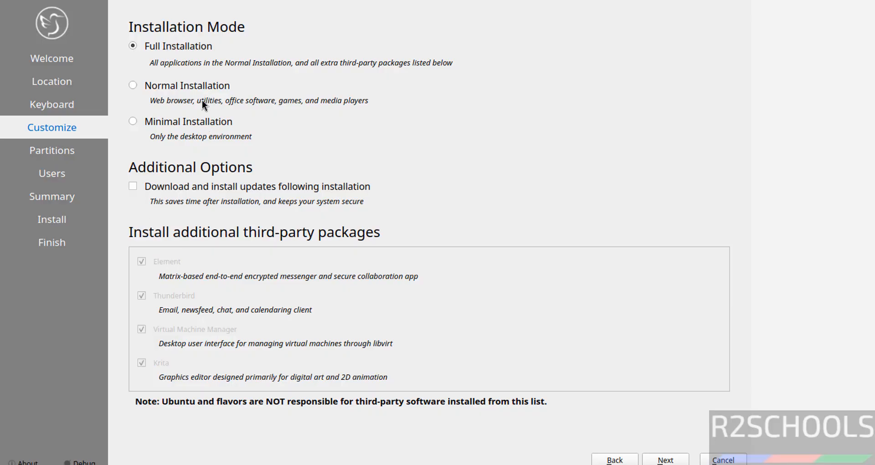
{"action": "left_click", "coordinate": [163, 86]}
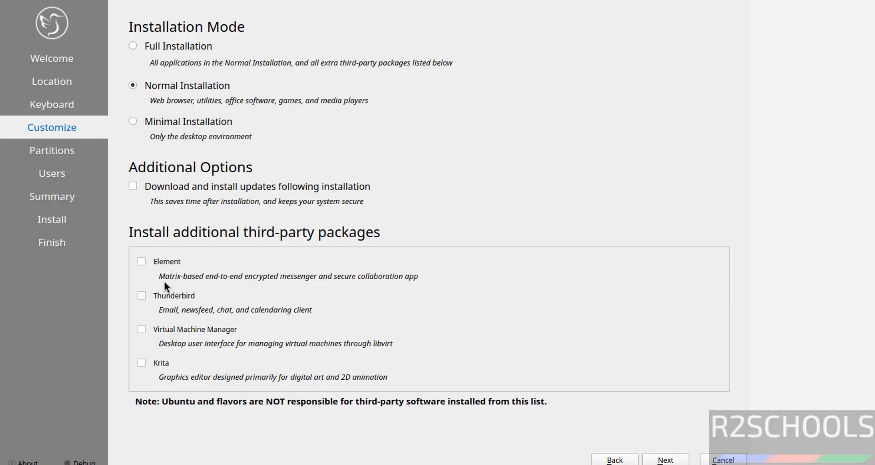
{"action": "left_click", "coordinate": [176, 123]}
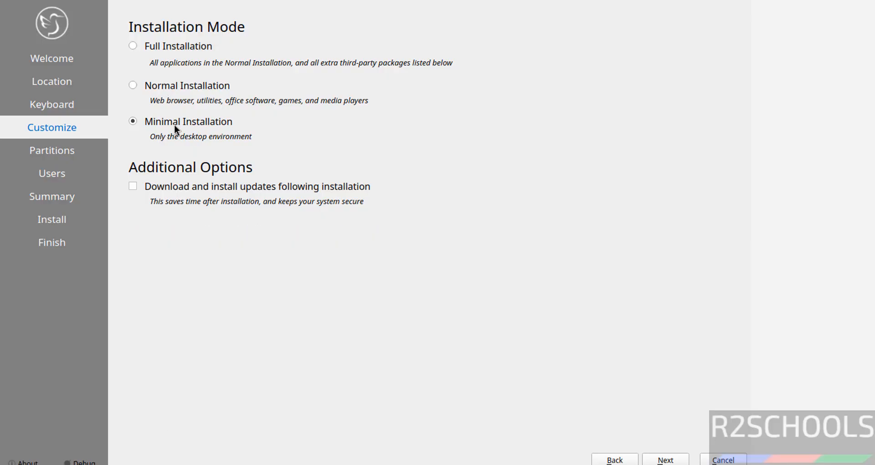
{"action": "left_click", "coordinate": [135, 87]}
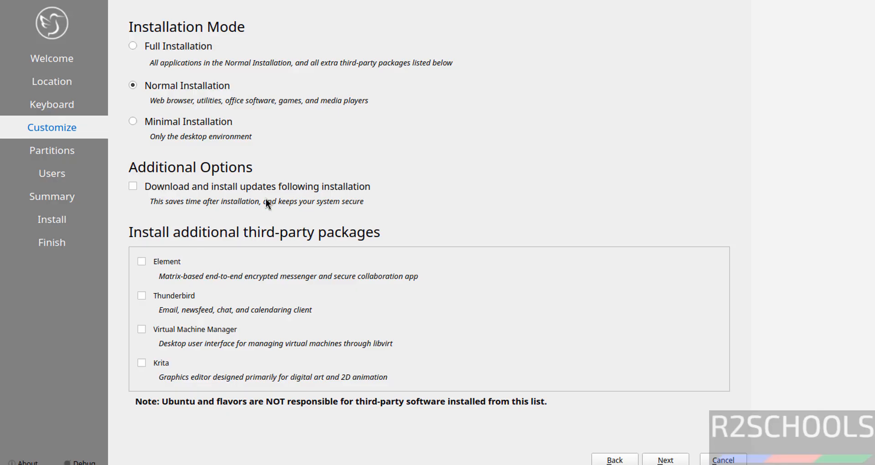
{"action": "left_click", "coordinate": [665, 459]}
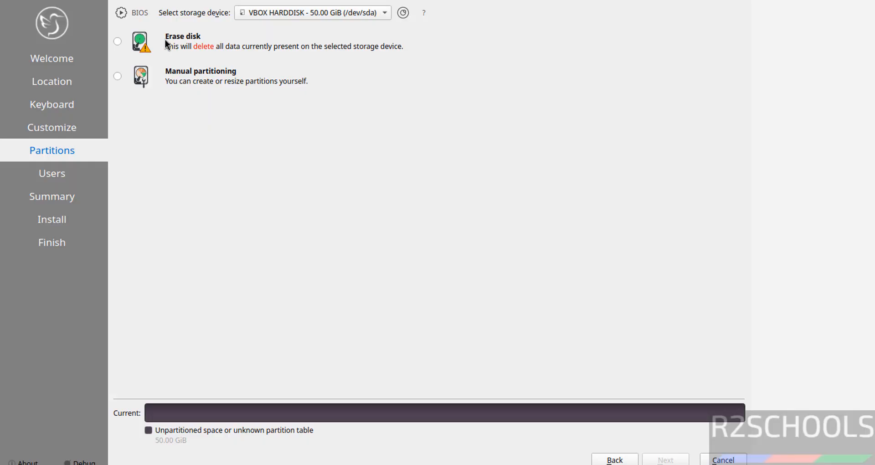
Erase the whole disk using Swap to file and the ext4 filesystem
{"action": "left_click", "coordinate": [121, 42]}
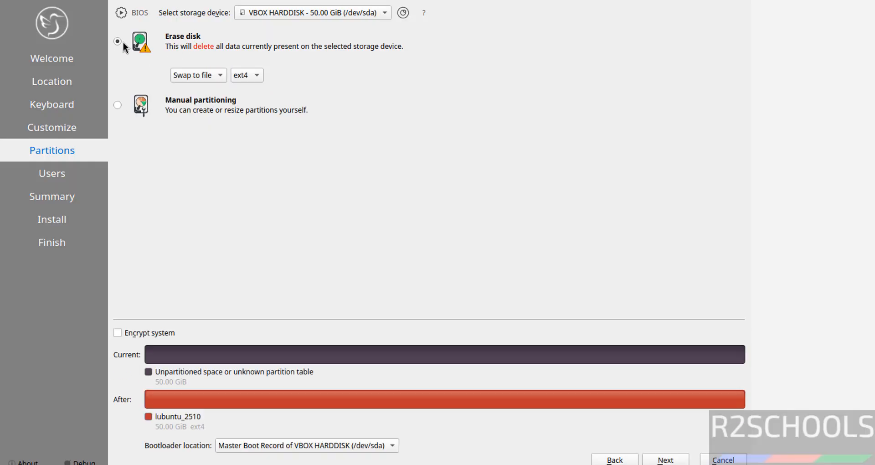
{"action": "left_click", "coordinate": [197, 76]}
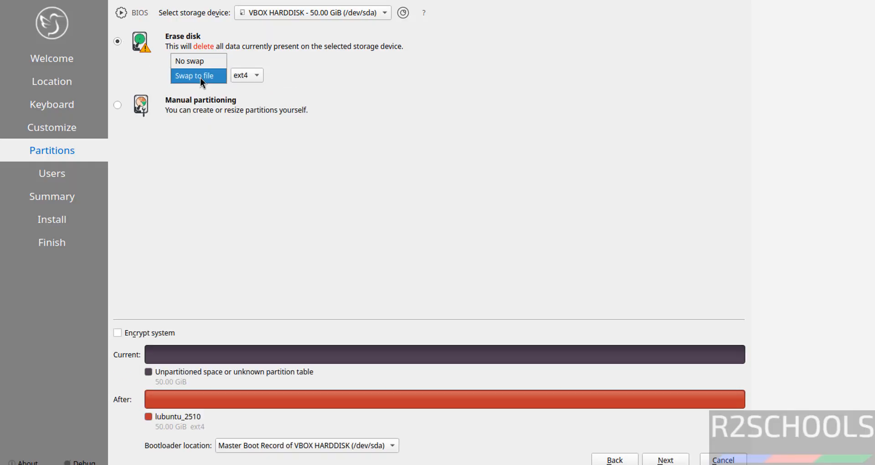
{"action": "left_click", "coordinate": [333, 95]}
{"action": "left_click", "coordinate": [252, 80]}
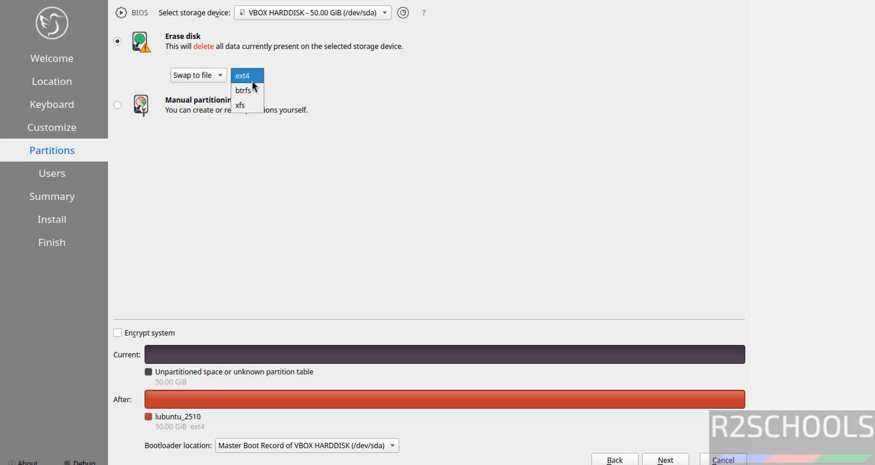
{"action": "left_click", "coordinate": [413, 178]}
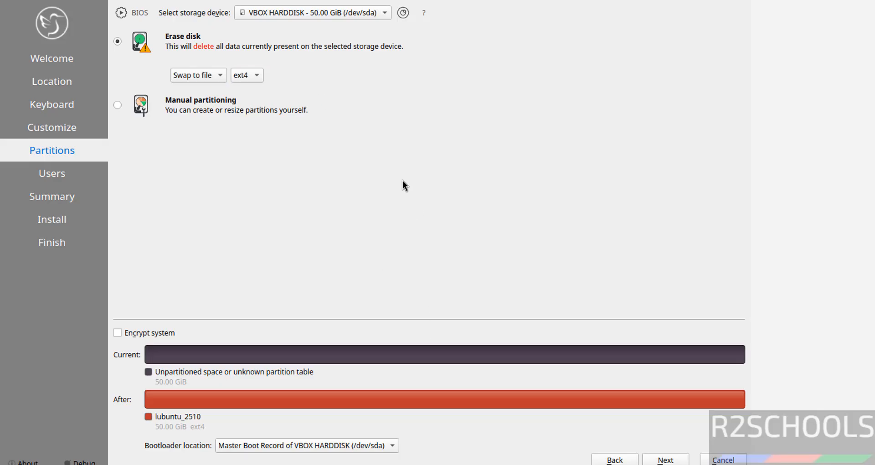
{"action": "left_click", "coordinate": [665, 461]}
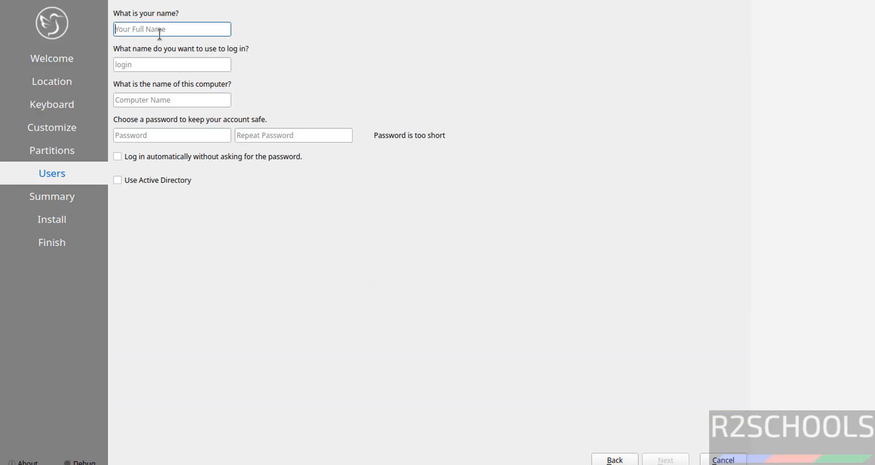
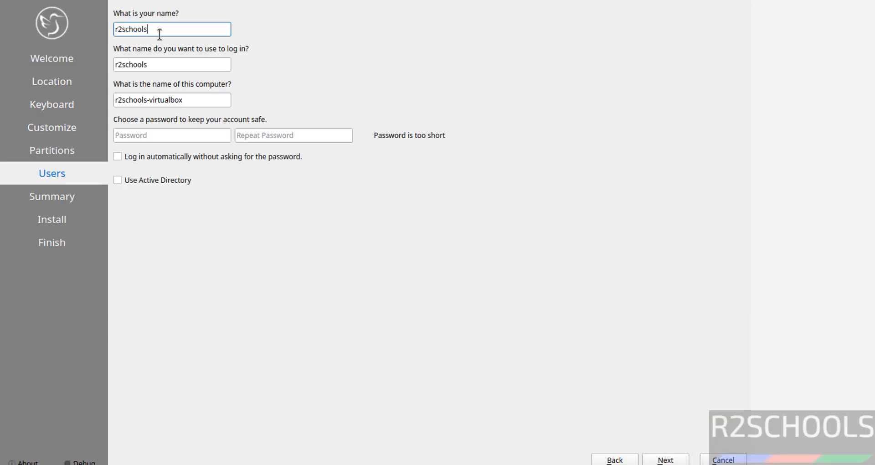
Enter the user's name and login, and set the computer name to lub25vm
{"action": "key", "text": "Tab"}
{"action": "key", "text": "Tab"}
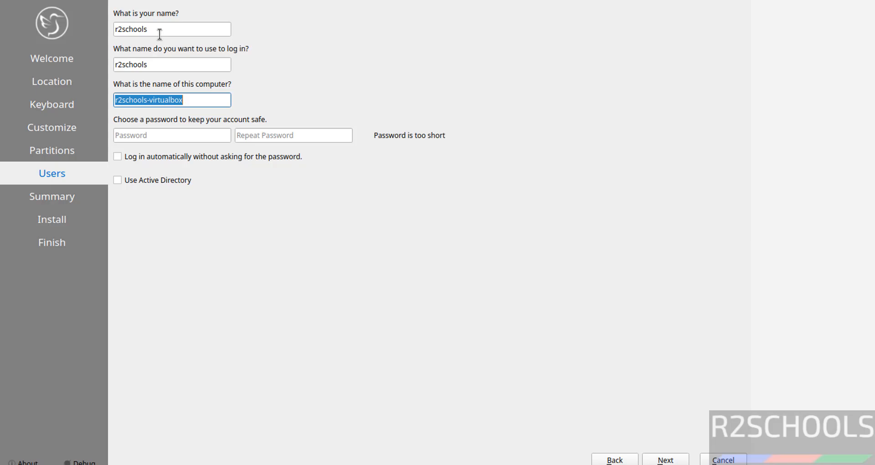
{"action": "type", "text": "lubvm"}
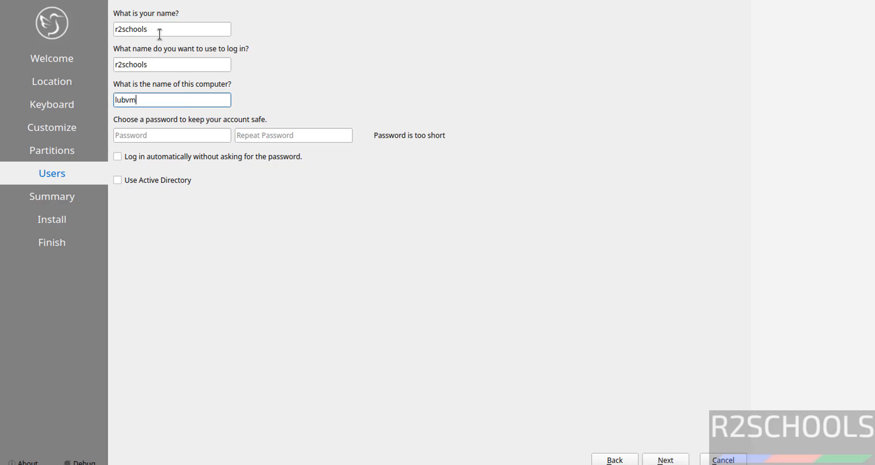
{"action": "type", "text": "2"}
{"action": "key", "text": "BackSpace"}
{"action": "key", "text": "BackSpace"}
{"action": "key", "text": "BackSpace"}
{"action": "type", "text": "25vm"}
{"action": "key", "text": "Tab"}
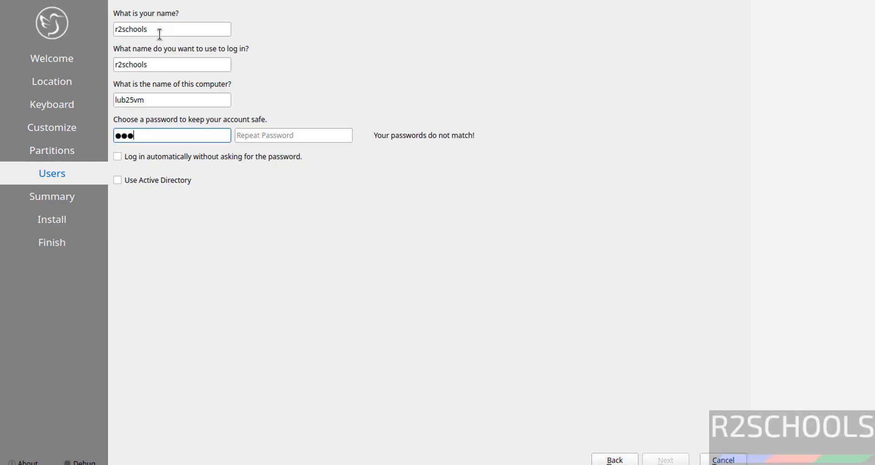
Enter and confirm the account password, leaving Active Directory unchecked, then continue to Summary
{"action": "key", "text": "Tab"}
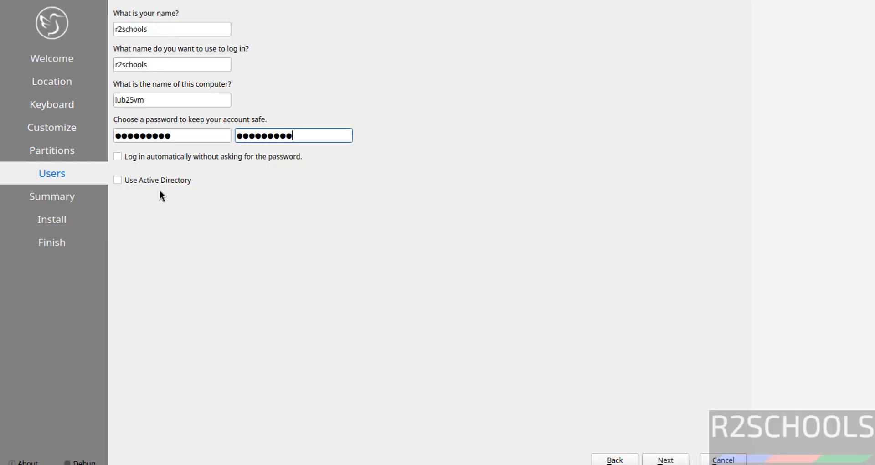
{"action": "left_click", "coordinate": [116, 177]}
{"action": "left_click", "coordinate": [117, 177]}
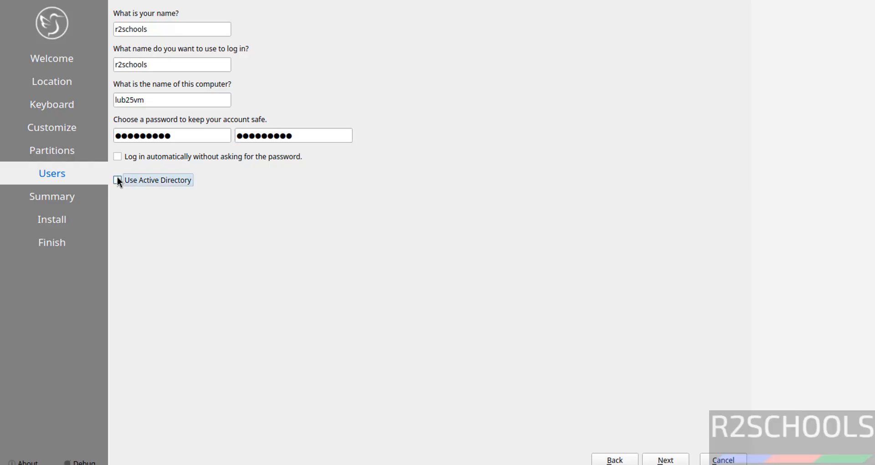
{"action": "left_click", "coordinate": [666, 460]}
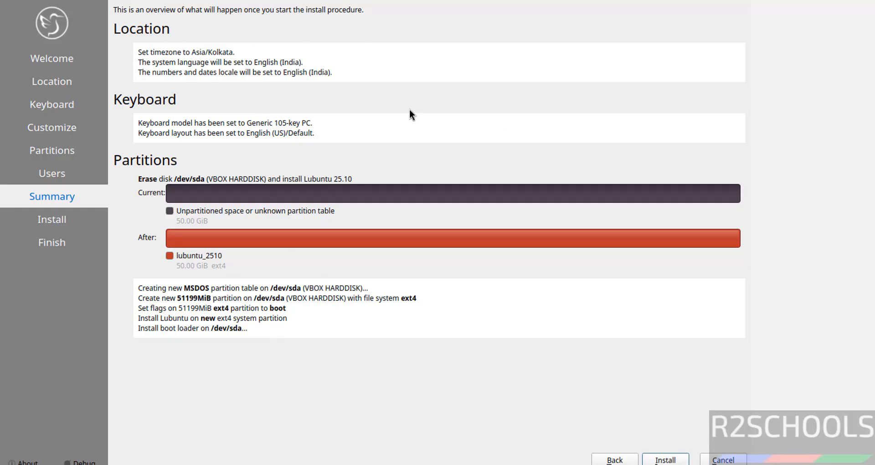
Install Lubuntu 25.10, erasing the 50 GiB disk, and restart once it reports All done
{"action": "left_click", "coordinate": [615, 459]}
{"action": "left_click", "coordinate": [666, 460]}
{"action": "left_click", "coordinate": [673, 461]}
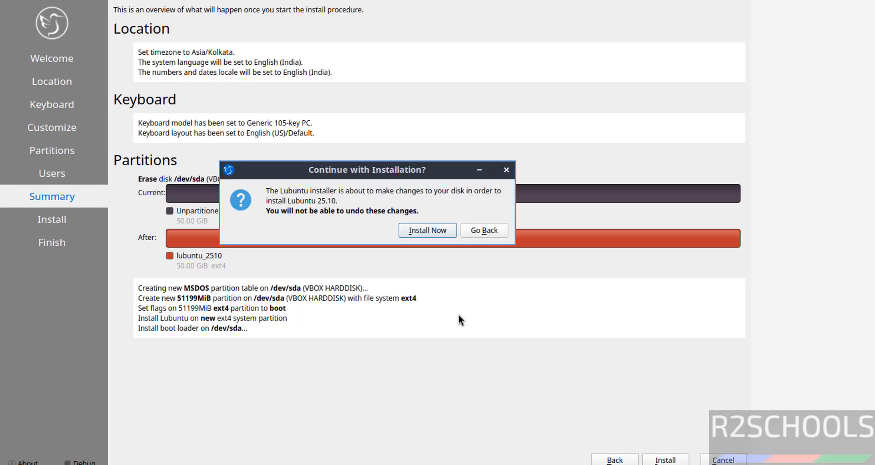
{"action": "left_click", "coordinate": [422, 231]}
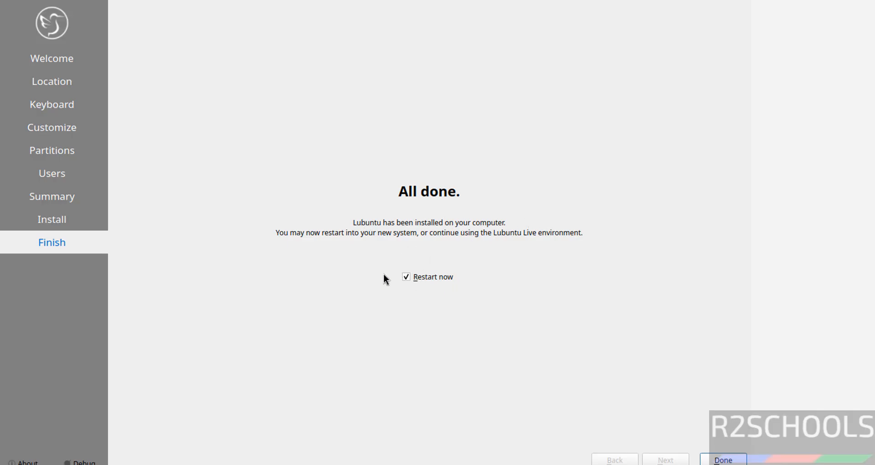
{"action": "left_click", "coordinate": [729, 459]}
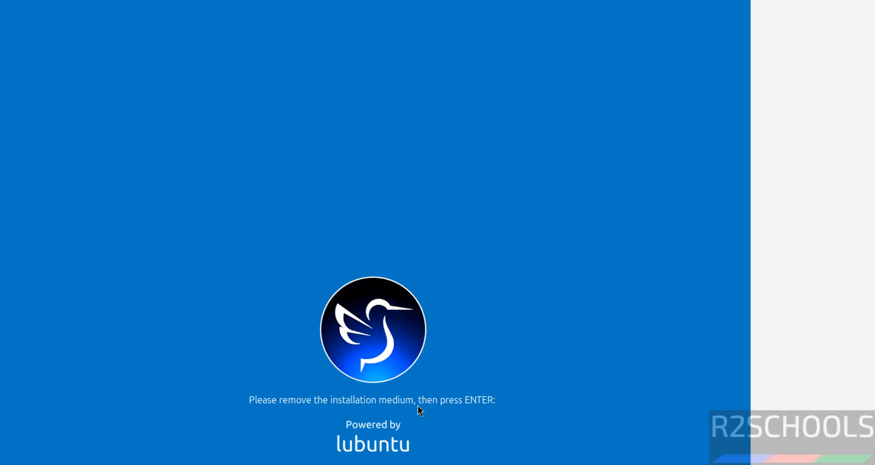
Confirm in VirtualBox Manager that the lub2510vmo VM's IDE optical drive is empty
{"action": "left_click", "coordinate": [574, 436]}
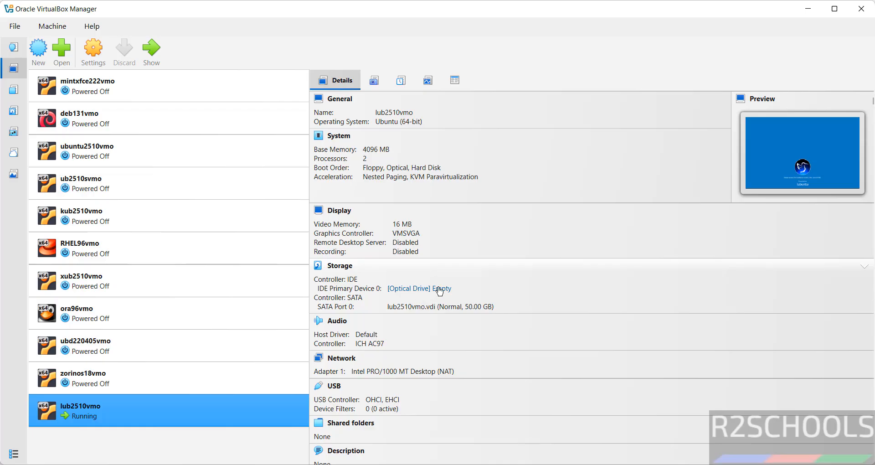
{"action": "left_click", "coordinate": [440, 291]}
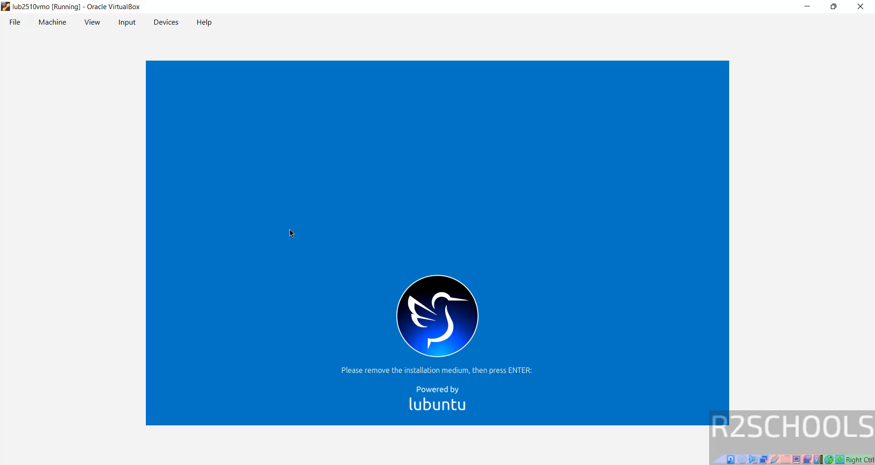
Continue booting past the remove-medium prompt and log in with the user's password
{"action": "key", "text": "Return"}
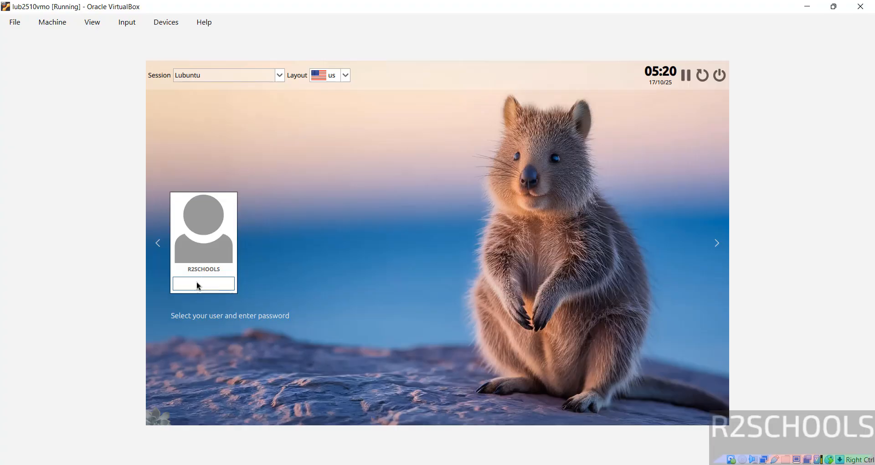
{"action": "key", "text": "Return"}
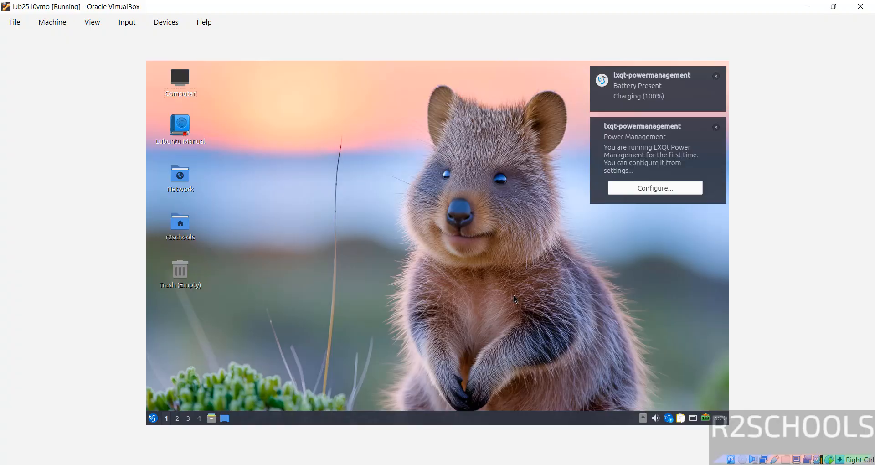
Dismiss the power notifications and launch QTerminal from the application menu search
{"action": "left_click", "coordinate": [715, 76]}
{"action": "left_click", "coordinate": [716, 76]}
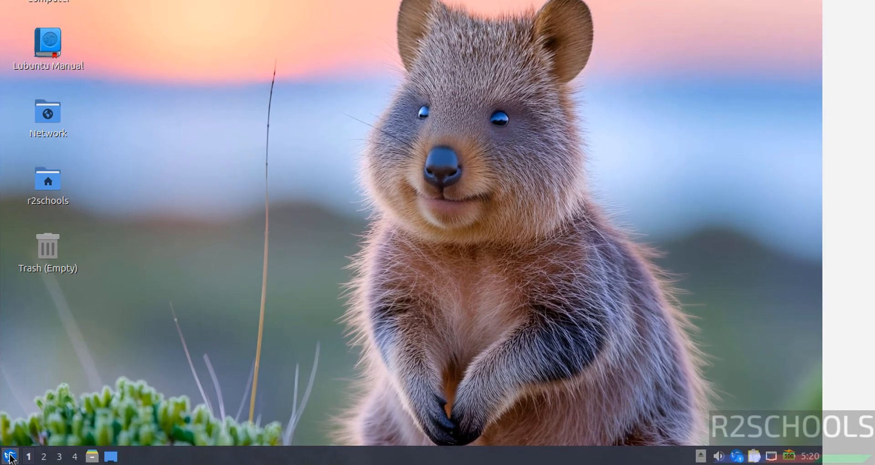
{"action": "left_click", "coordinate": [10, 456]}
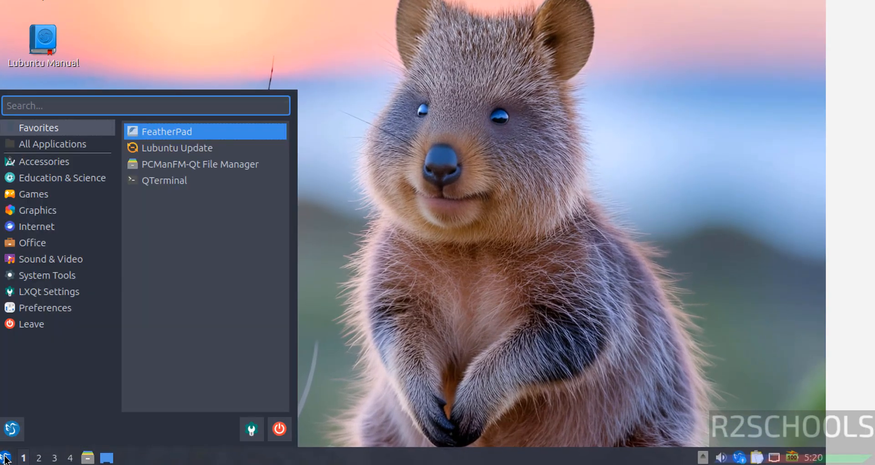
{"action": "type", "text": "terminal"}
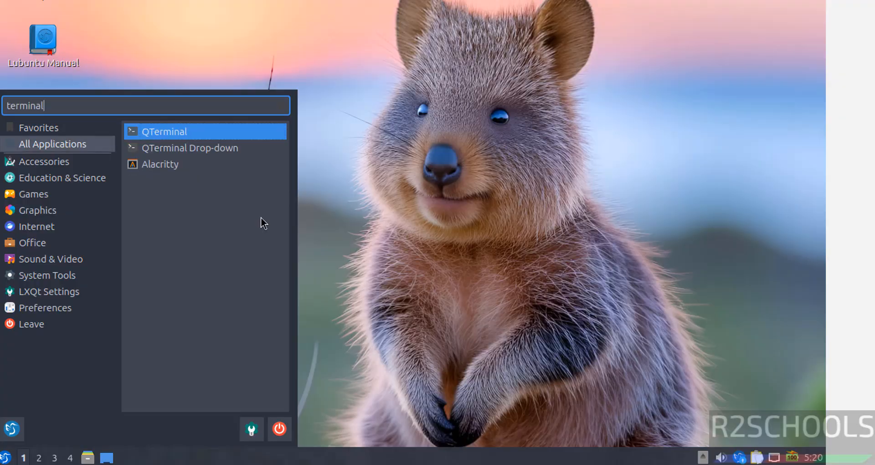
{"action": "left_click", "coordinate": [191, 131]}
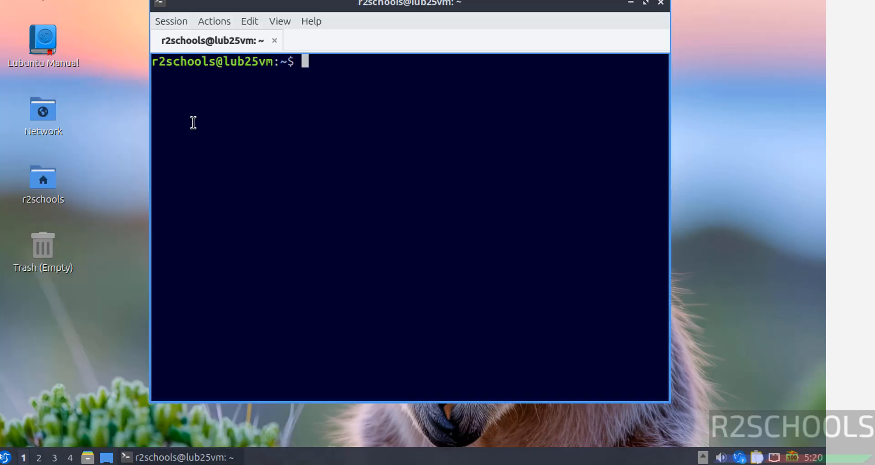
Display /etc/os-release with more, confirming Ubuntu 25.10 Questing Quokka, then clear the terminal
{"action": "type", "text": "more /etc/"}
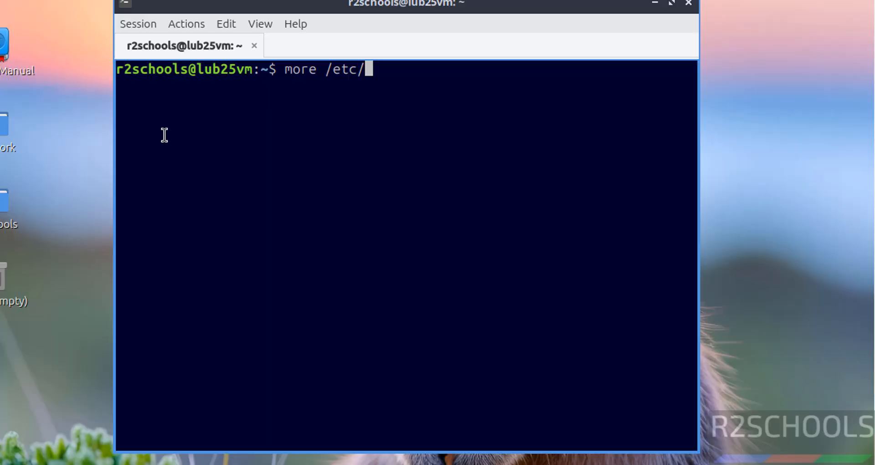
{"action": "type", "text": "os-r"}
{"action": "key", "text": "Tab"}
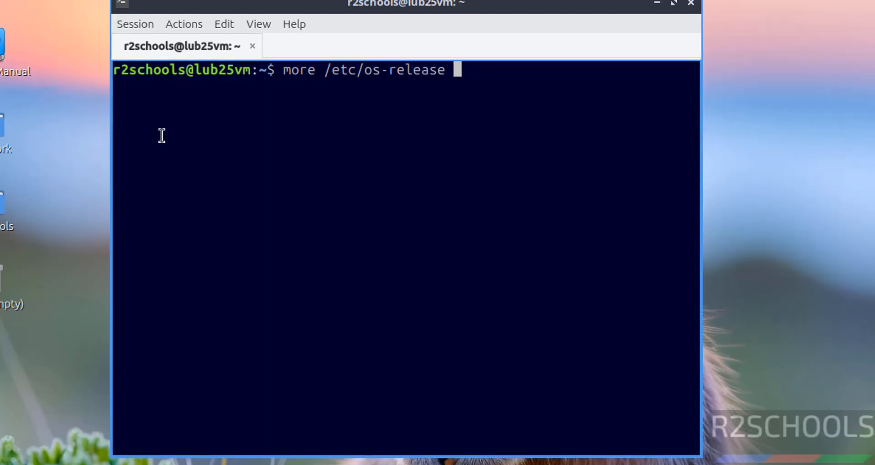
{"action": "key", "text": "Return"}
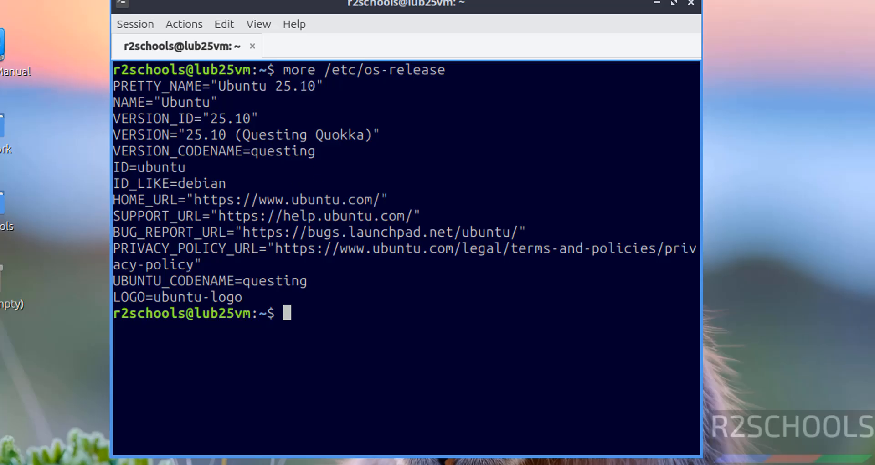
{"action": "key", "text": "ctrl+l"}
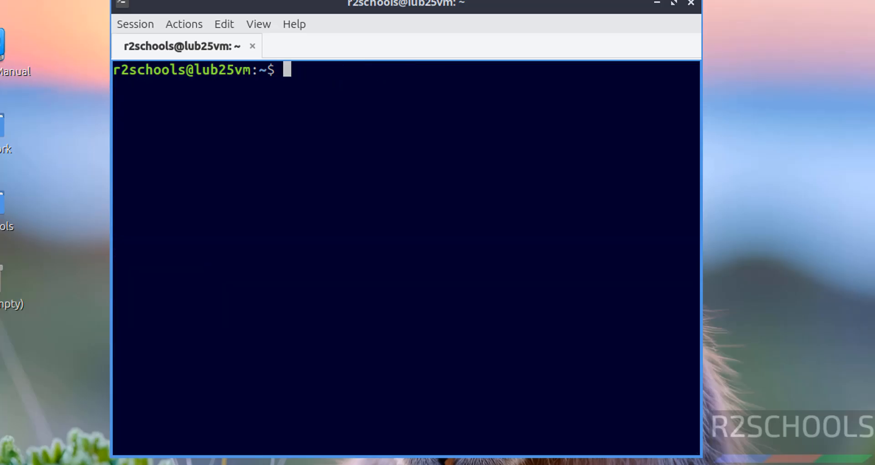
Run sudo apt update && sudo apt upgrade, authenticate, and confirm upgrading the 9 packages
{"action": "type", "text": "sud"}
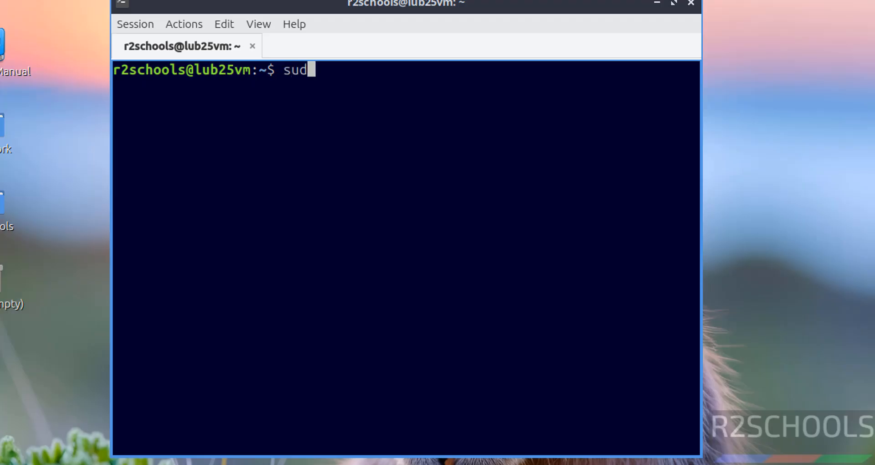
{"action": "type", "text": "o apt update"}
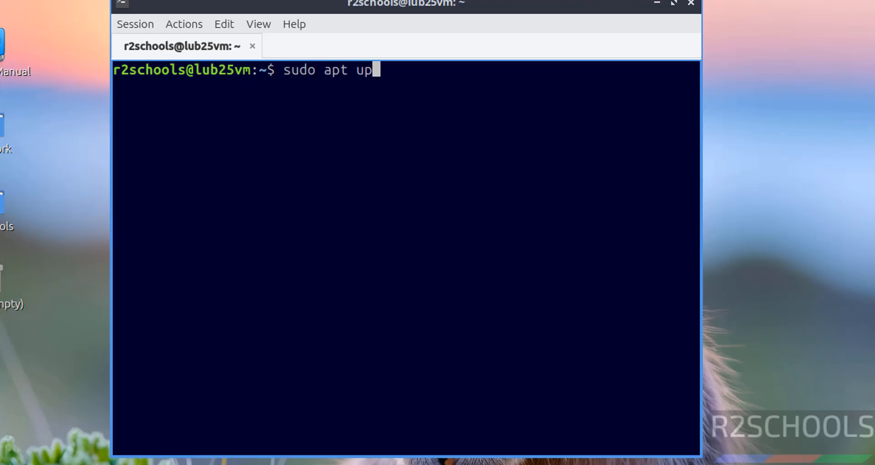
{"action": "type", "text": "& sudo apt u"}
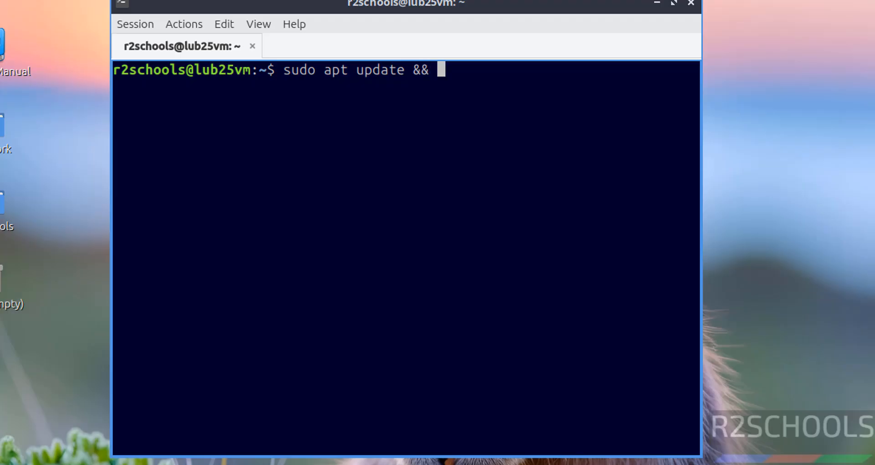
{"action": "type", "text": "pgrade"}
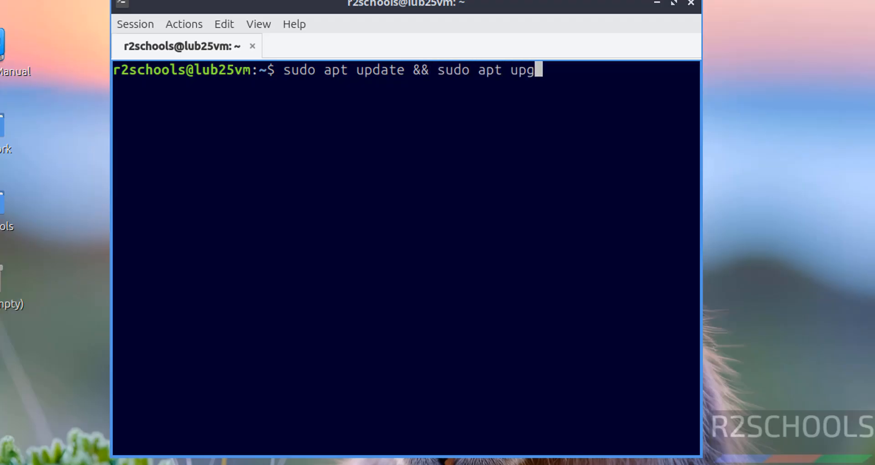
{"action": "key", "text": "Return"}
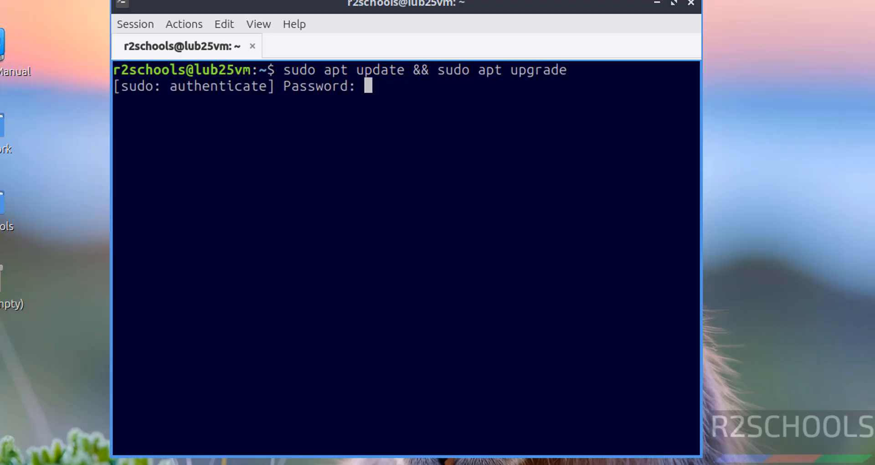
{"action": "key", "text": "Return"}
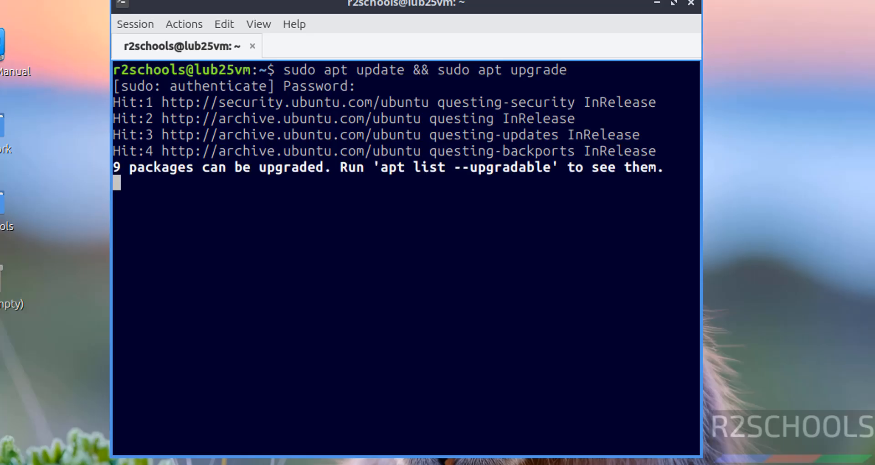
{"action": "type", "text": "y"}
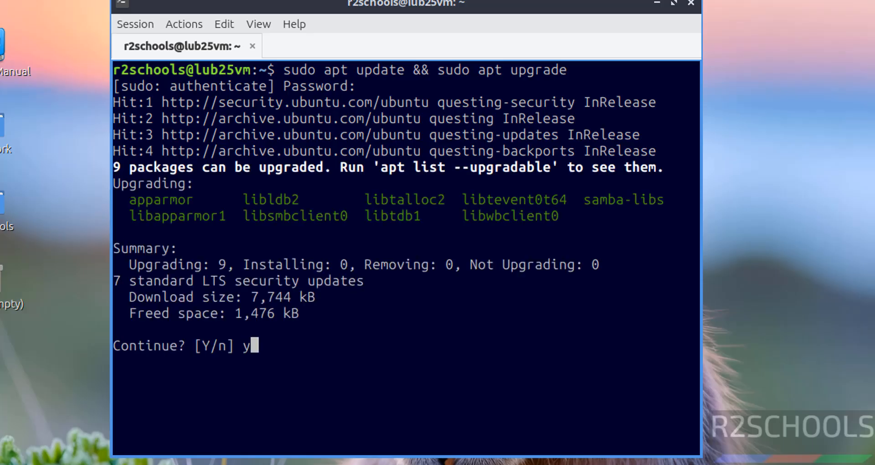
{"action": "key", "text": "Return"}
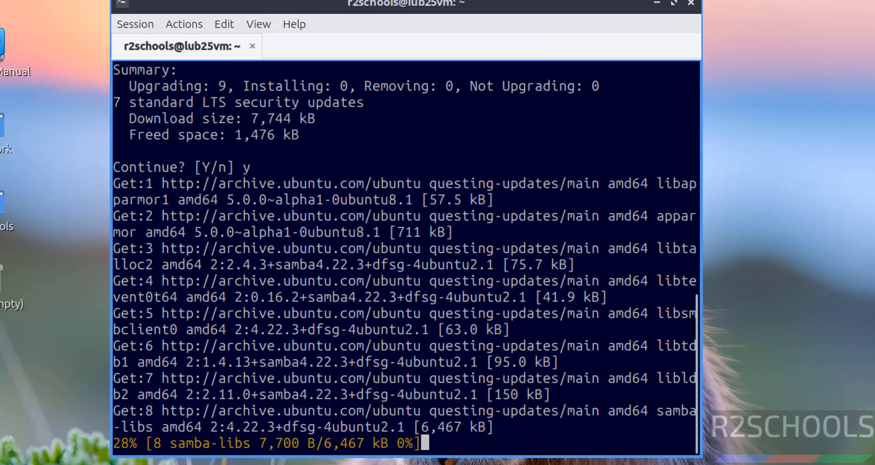